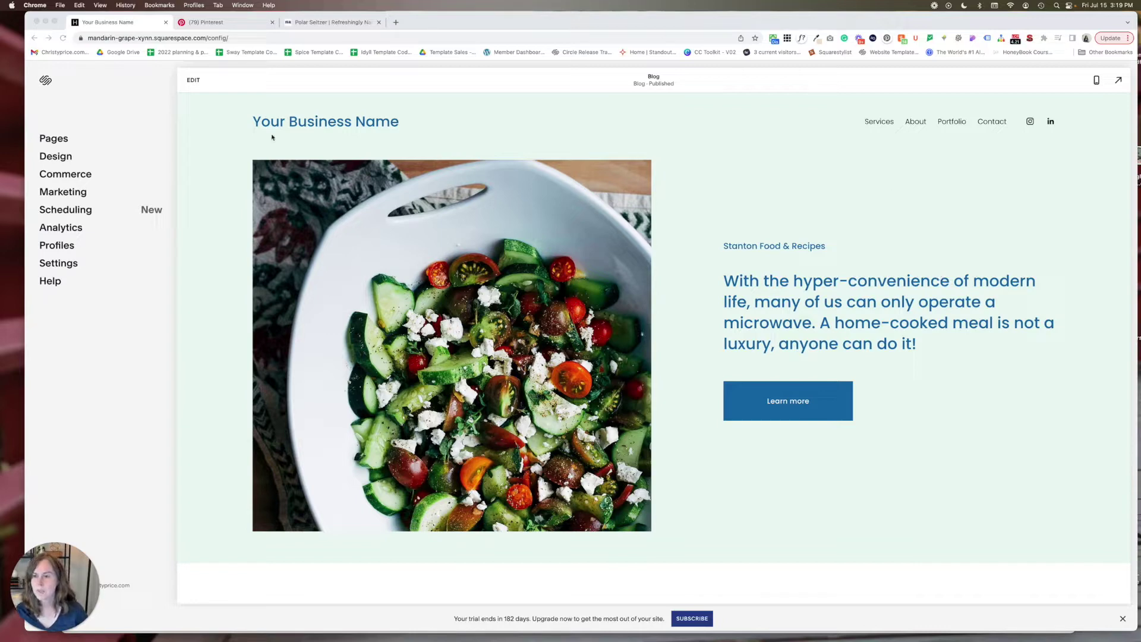
# Step: Enter edit mode on the blog page and open the Site Styles font settings
pyautogui.click(189, 82)
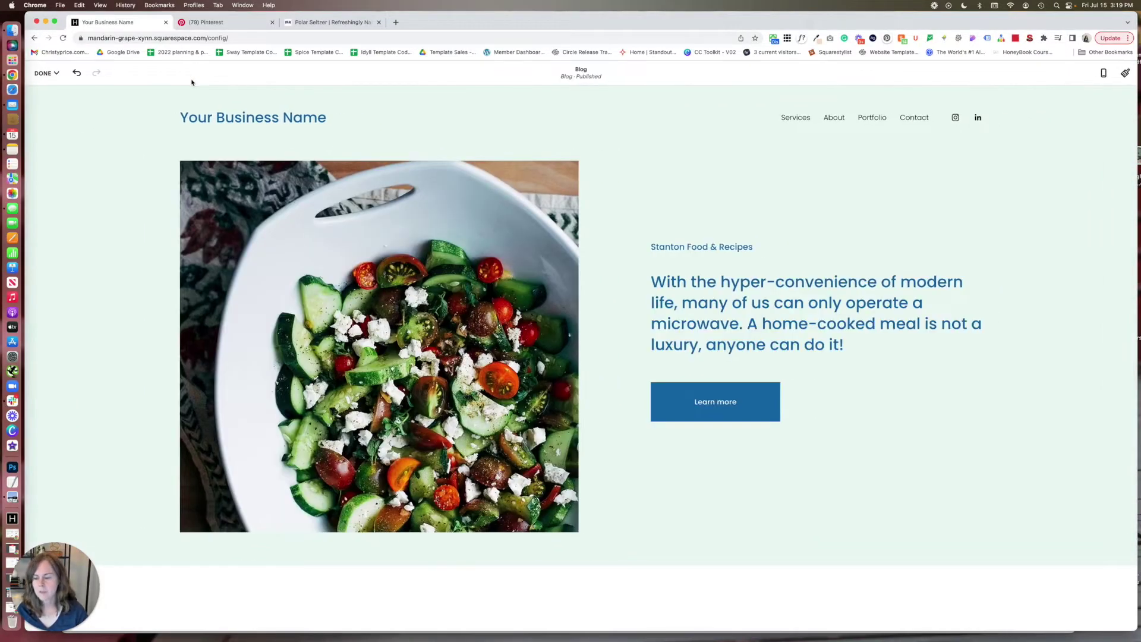
pyautogui.click(1125, 73)
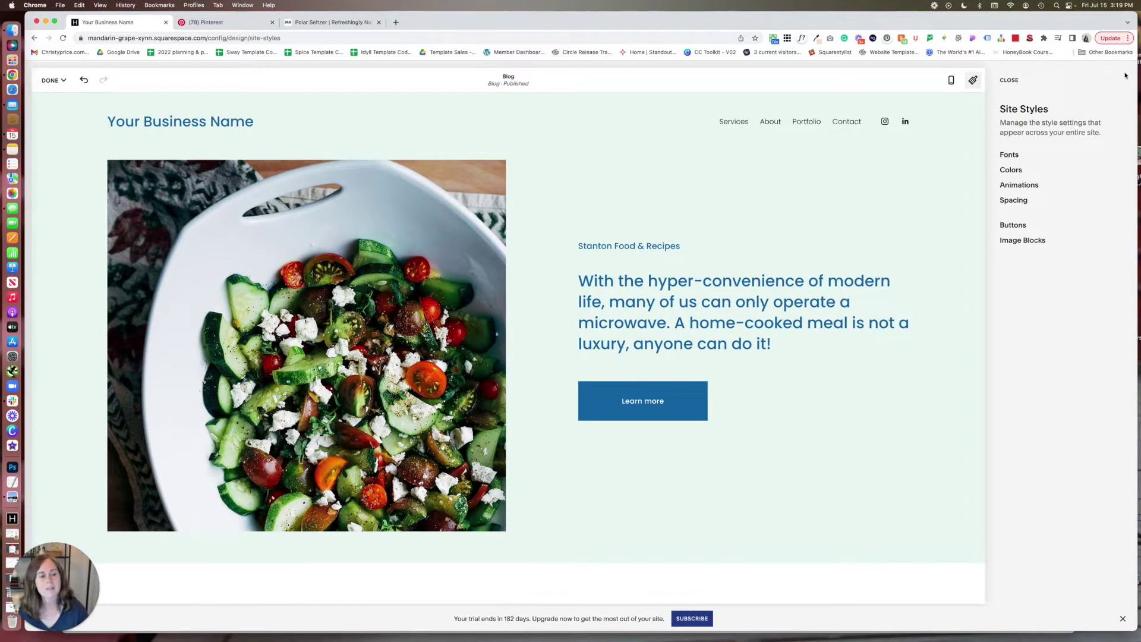
pyautogui.click(1010, 156)
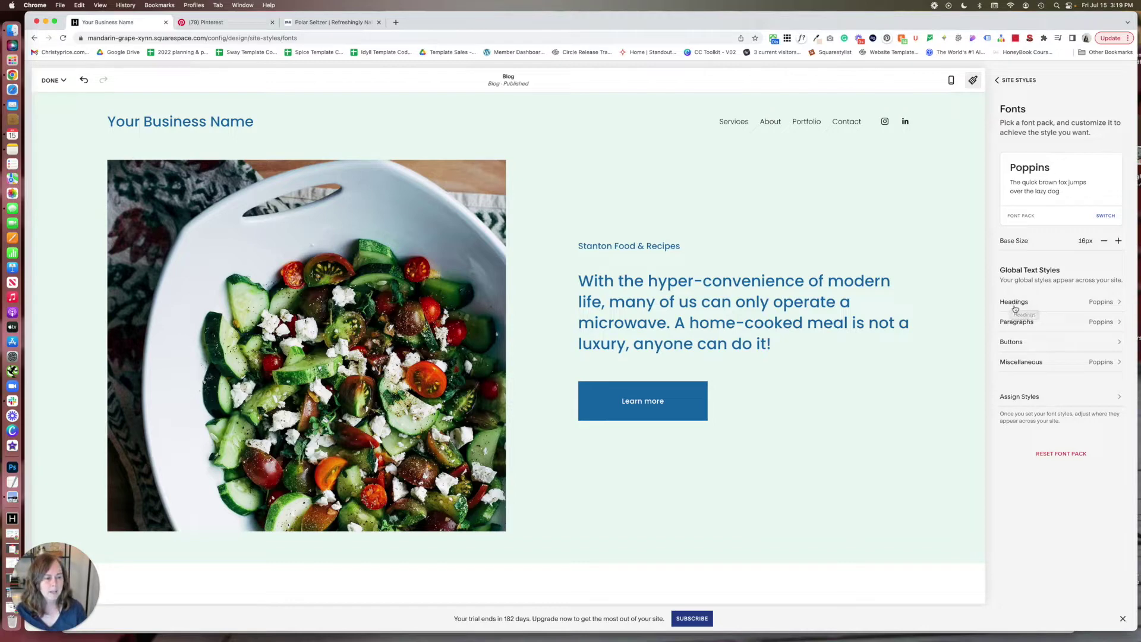
# Step: Review the Buttons and Miscellaneous font settings, then open the Assign Styles list
pyautogui.click(1014, 344)
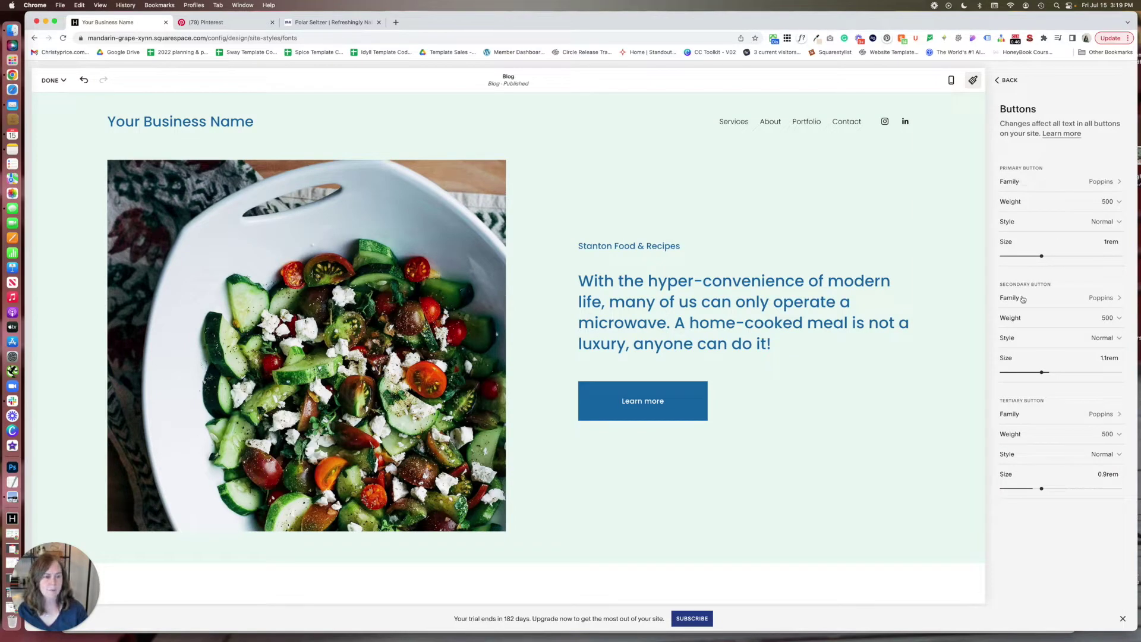
pyautogui.click(1008, 81)
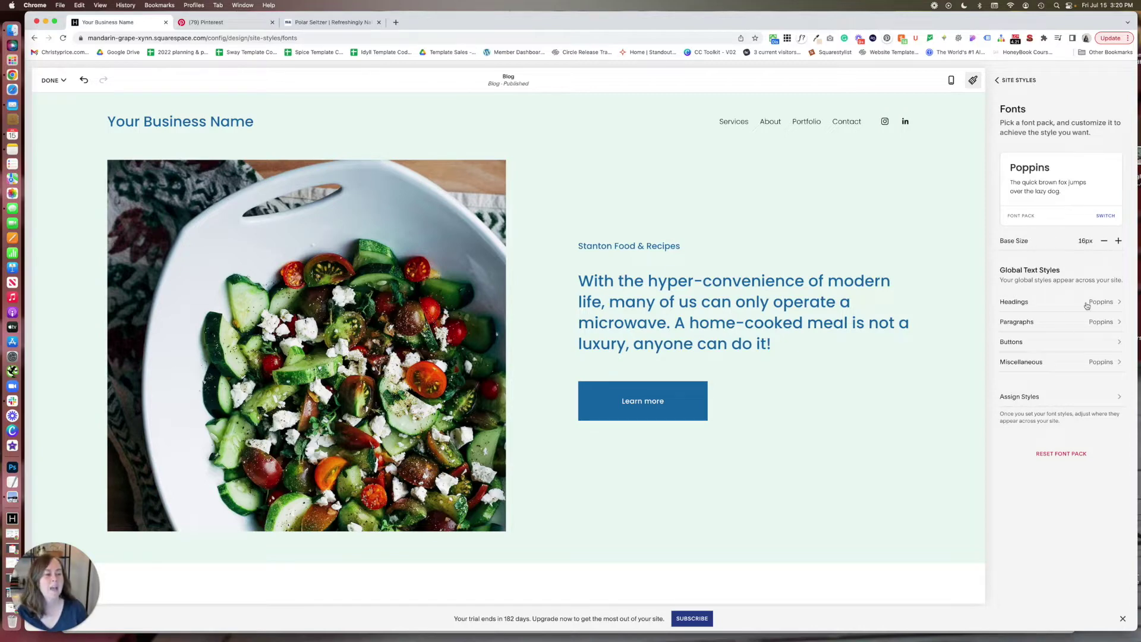
pyautogui.click(1036, 366)
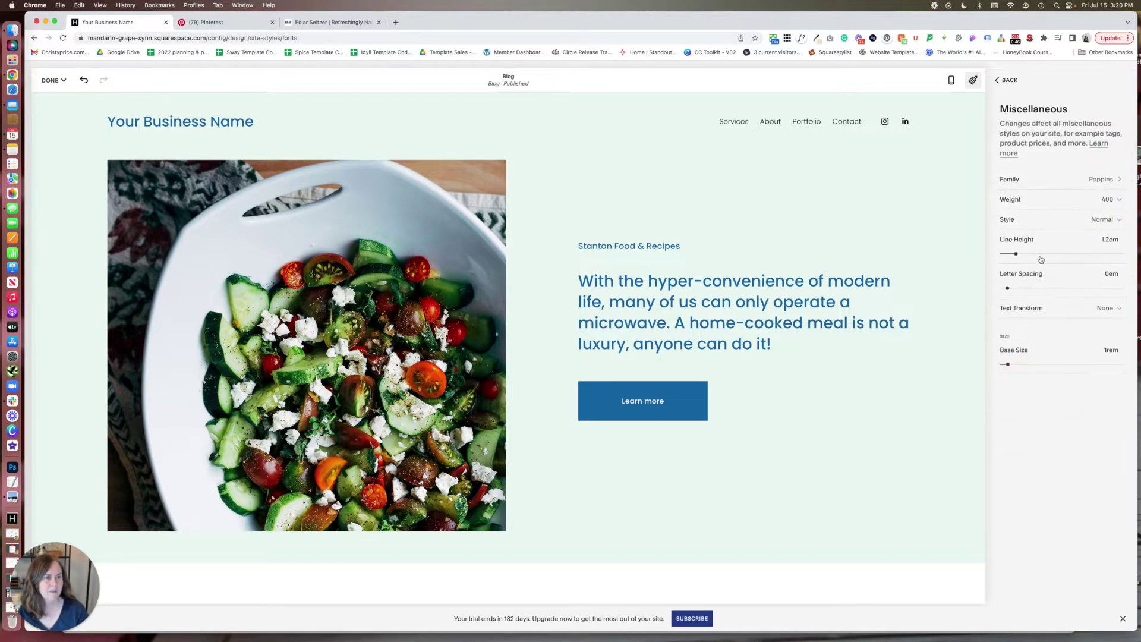
pyautogui.click(1009, 81)
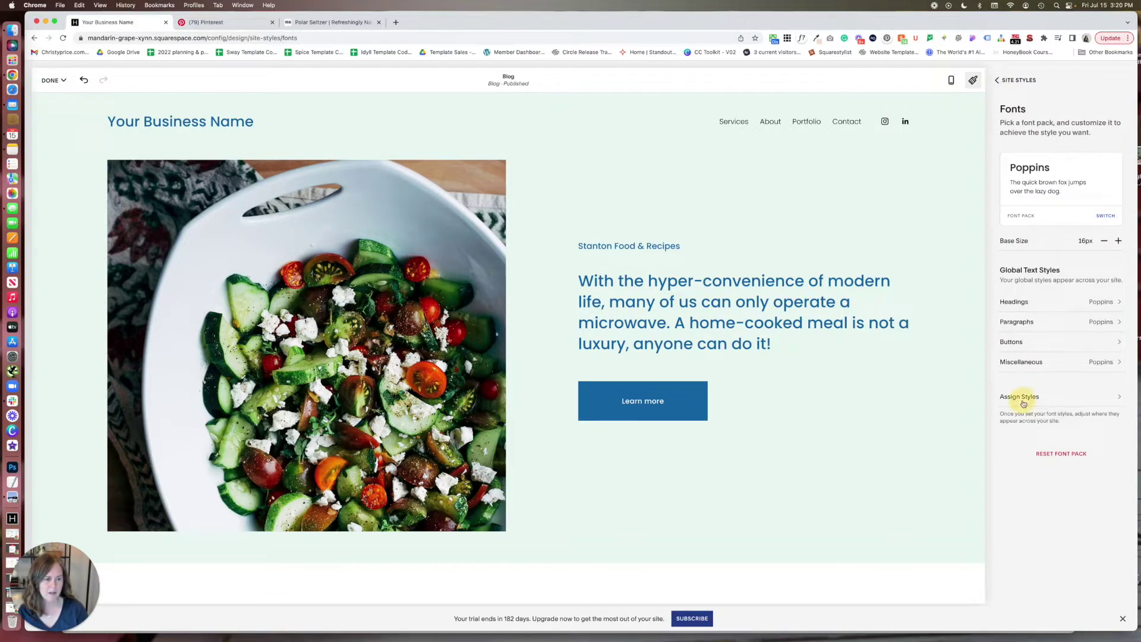
pyautogui.click(1024, 403)
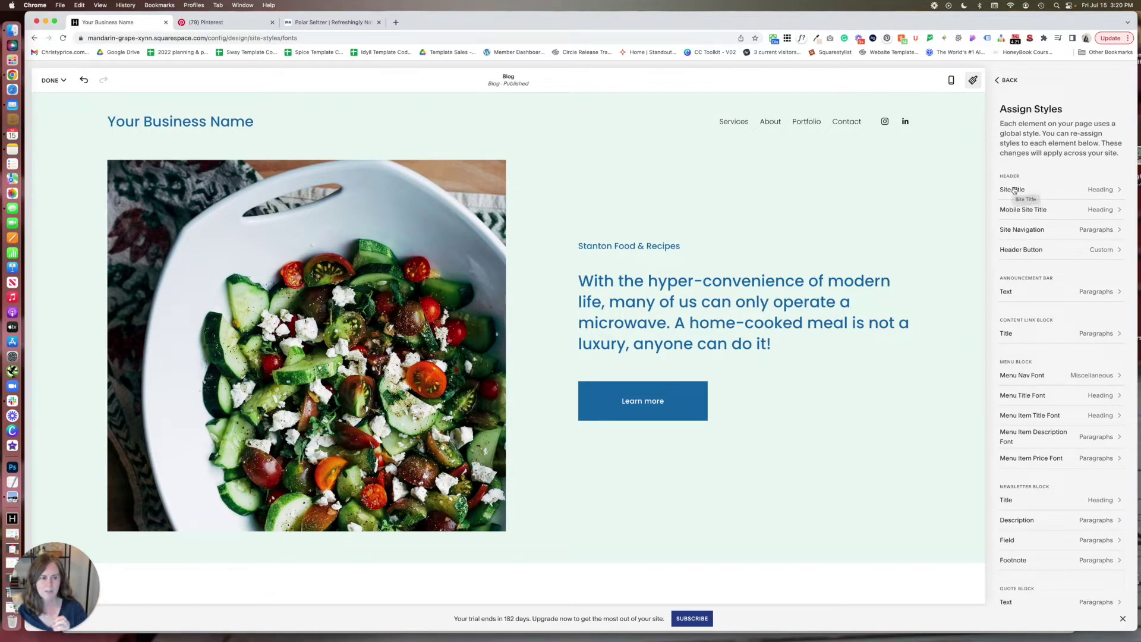
# Step: Look through the Assign Styles list, reopen it, and open the Site Title style settings
pyautogui.scroll(-20, 1033, 223)
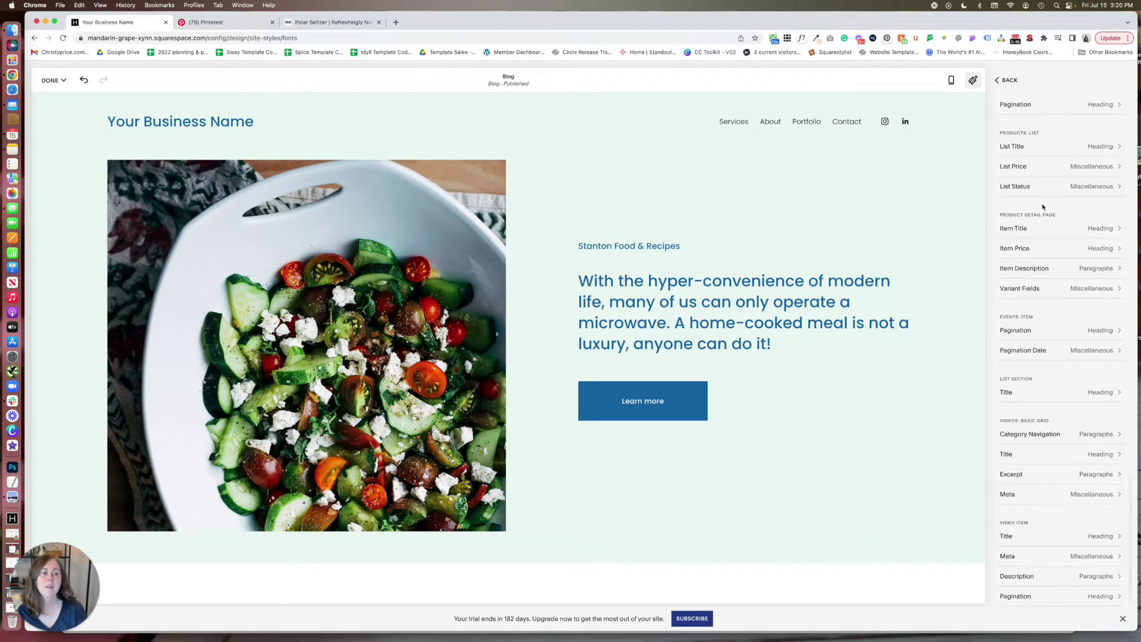
pyautogui.scroll(20, 1040, 168)
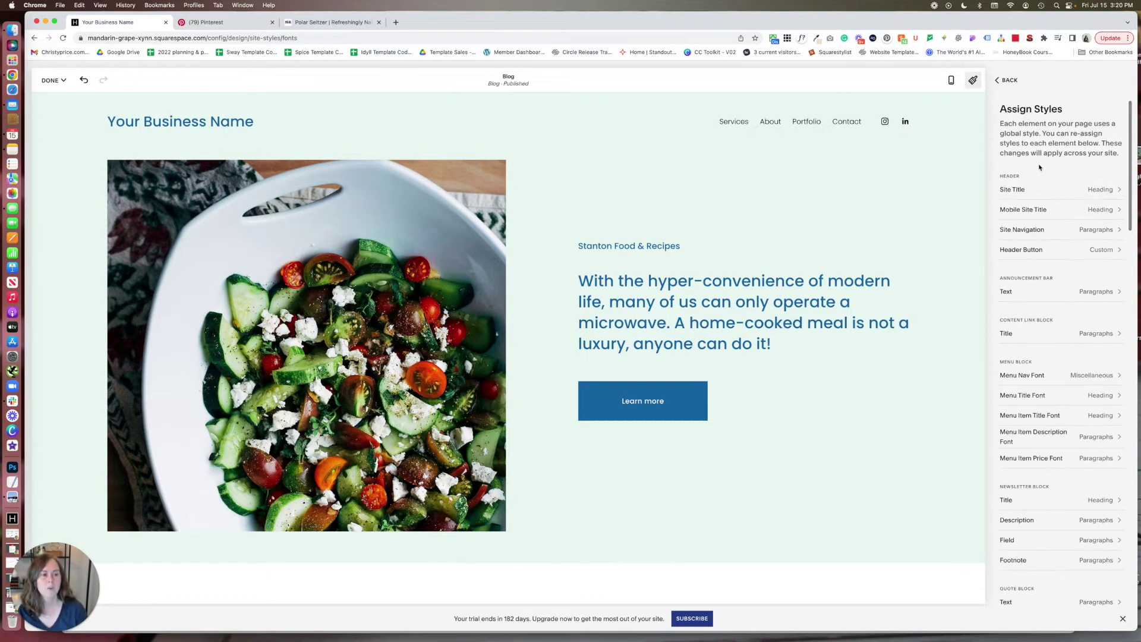
pyautogui.click(1015, 83)
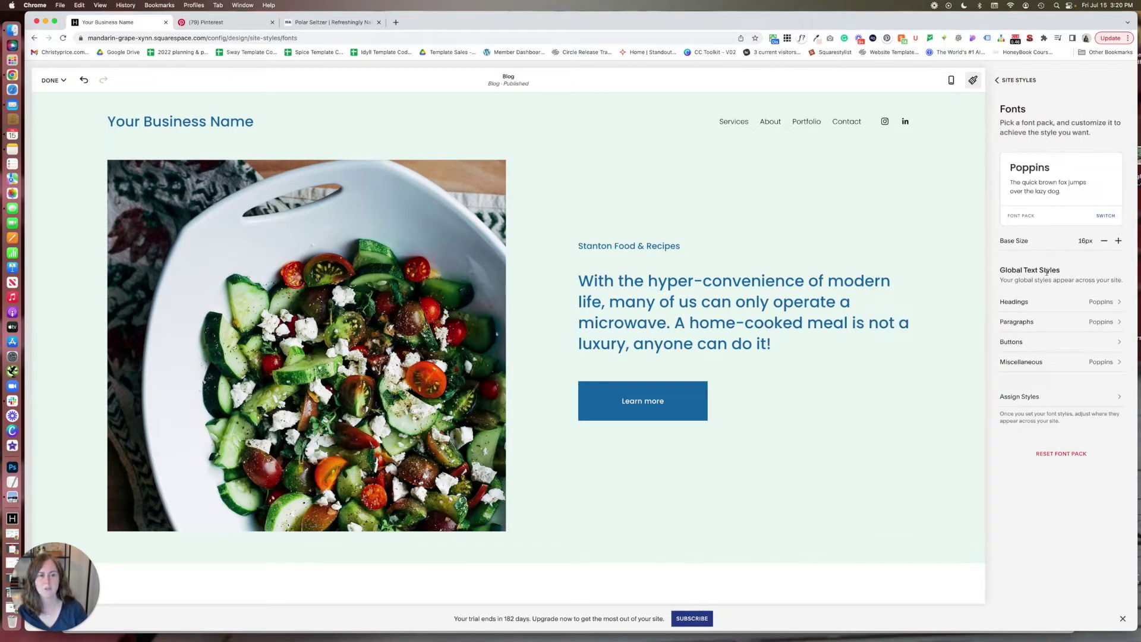
pyautogui.click(1021, 399)
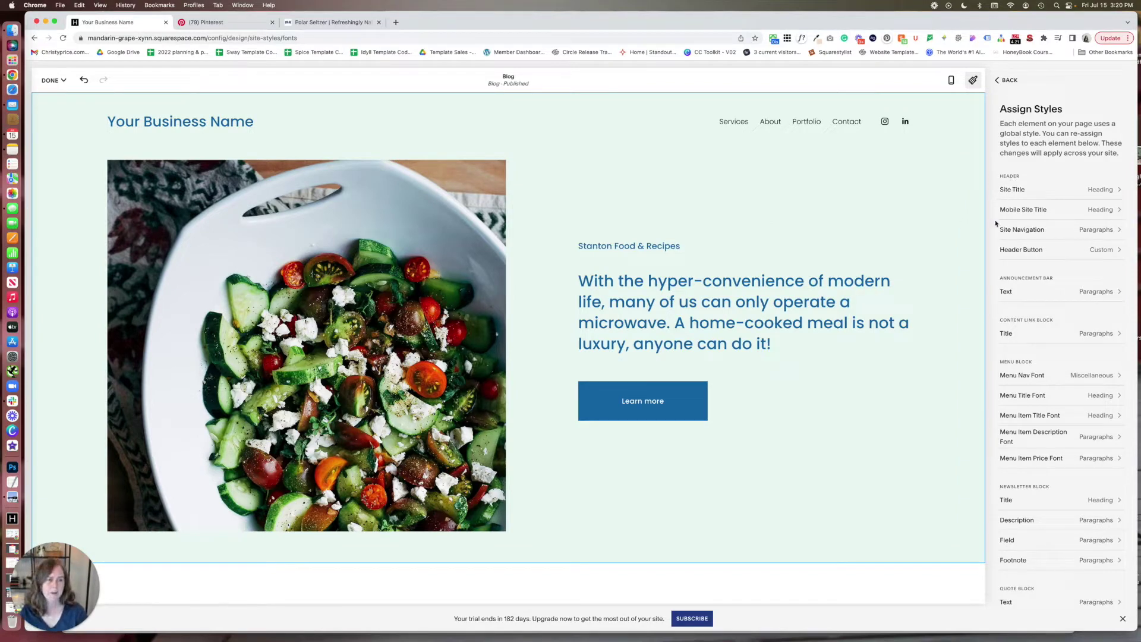
pyautogui.click(1012, 191)
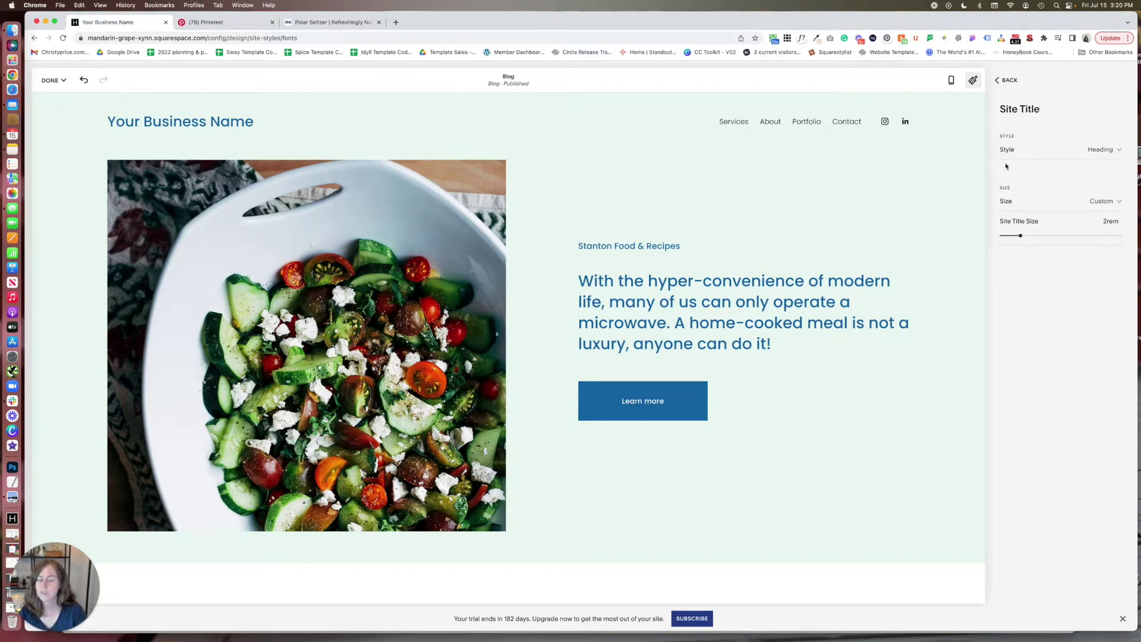
# Step: Switch the site title to a Custom style and pick New Spirit via a 'spir' search
pyautogui.click(1094, 152)
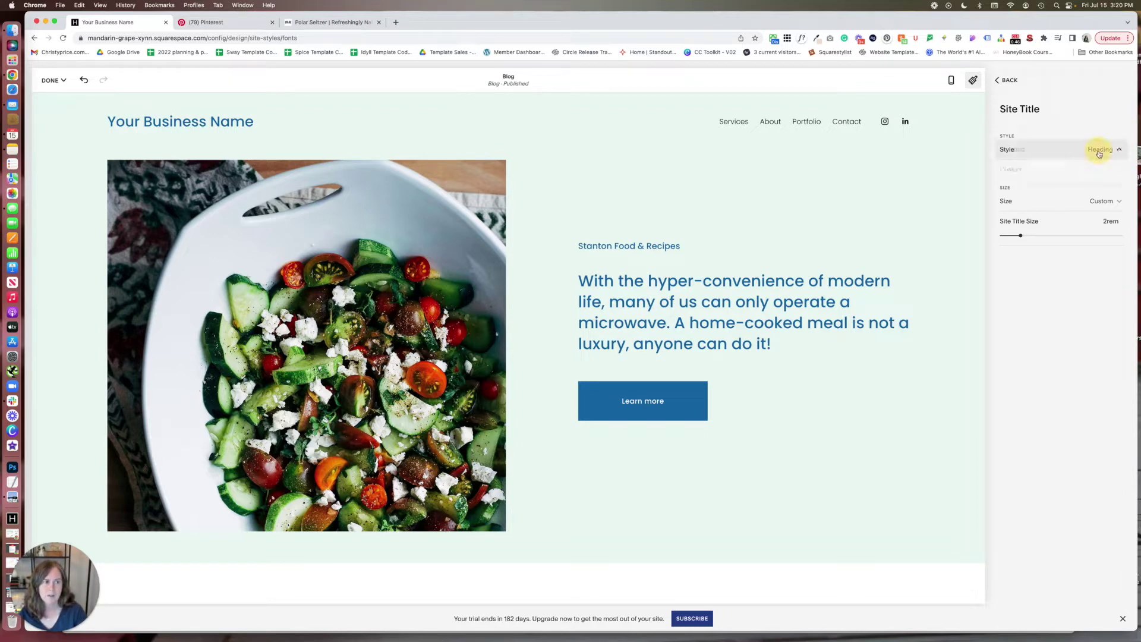
pyautogui.click(1060, 170)
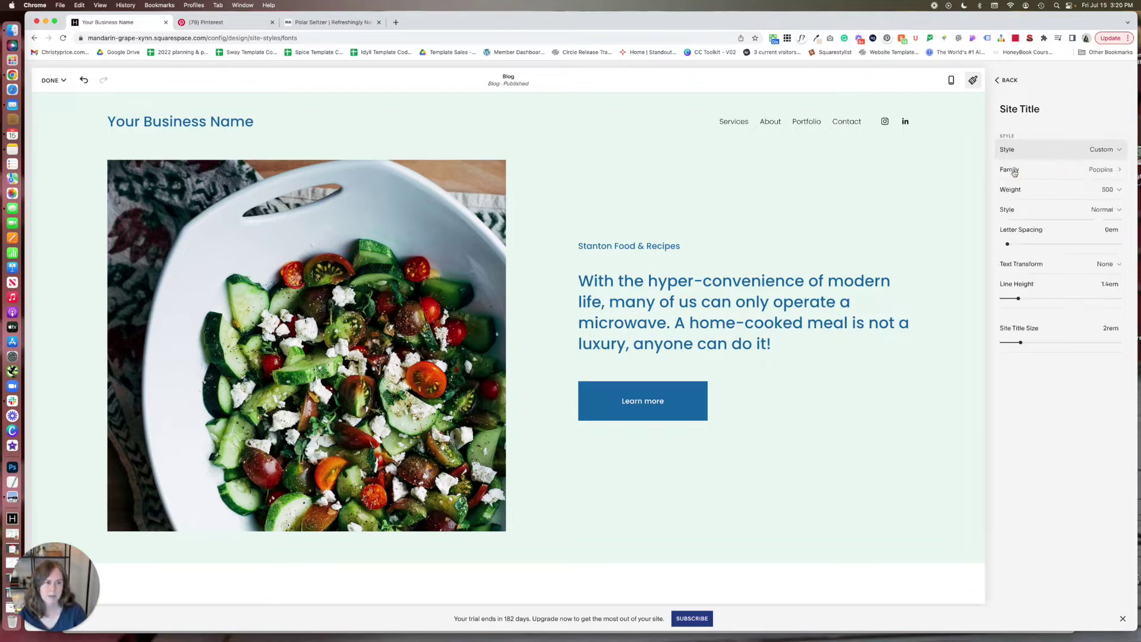
pyautogui.click(1088, 173)
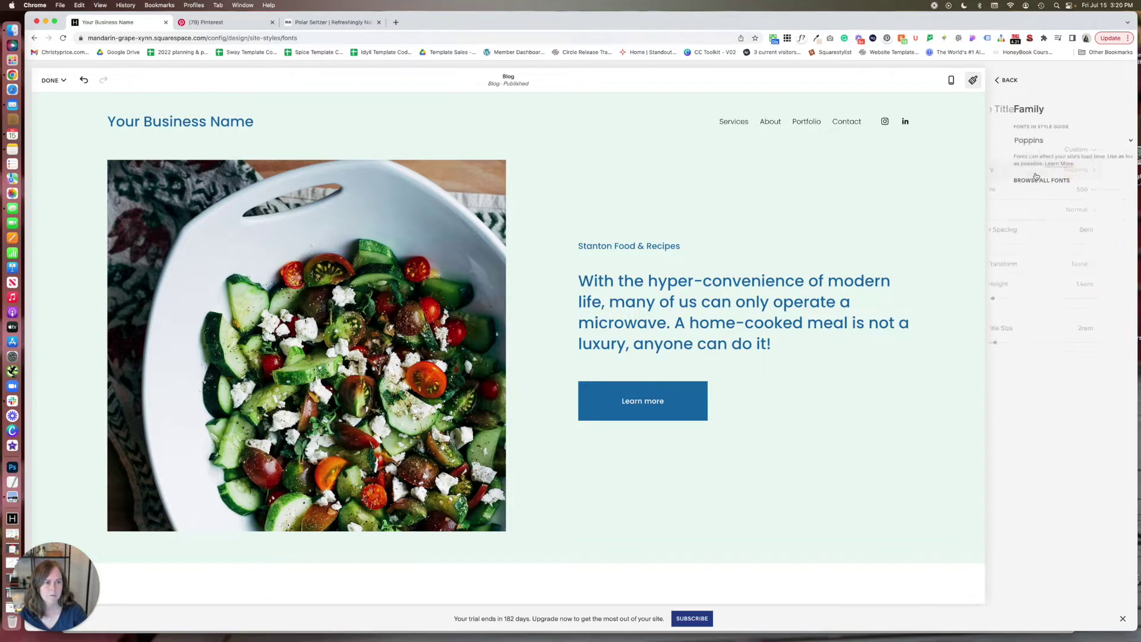
pyautogui.click(1026, 180)
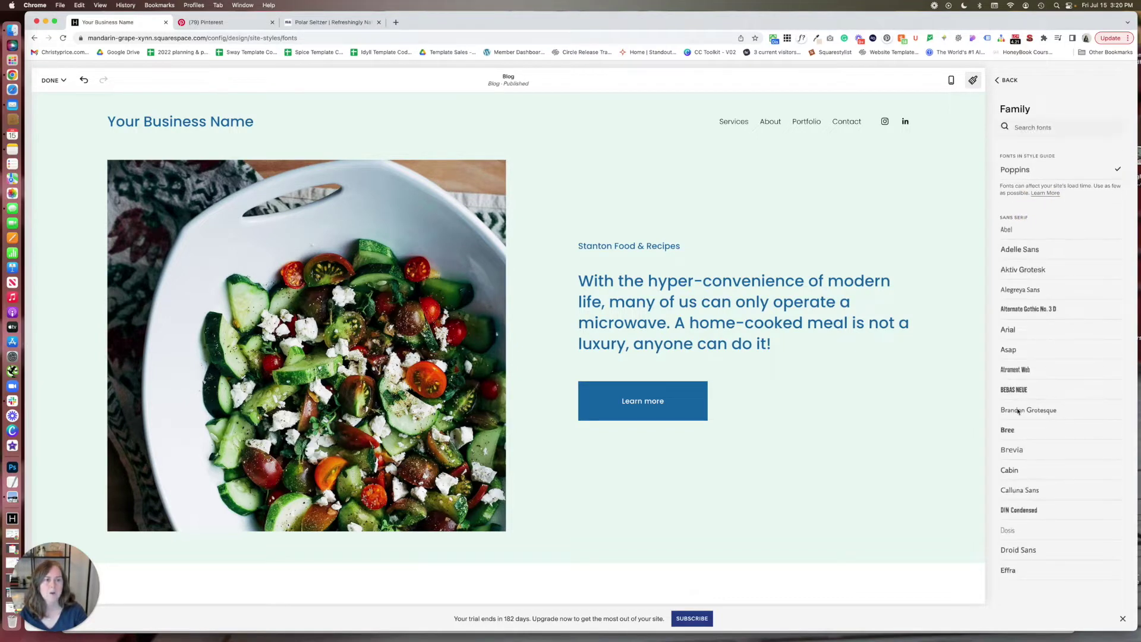
pyautogui.scroll(-5, 1018, 411)
pyautogui.scroll(-15, 1017, 410)
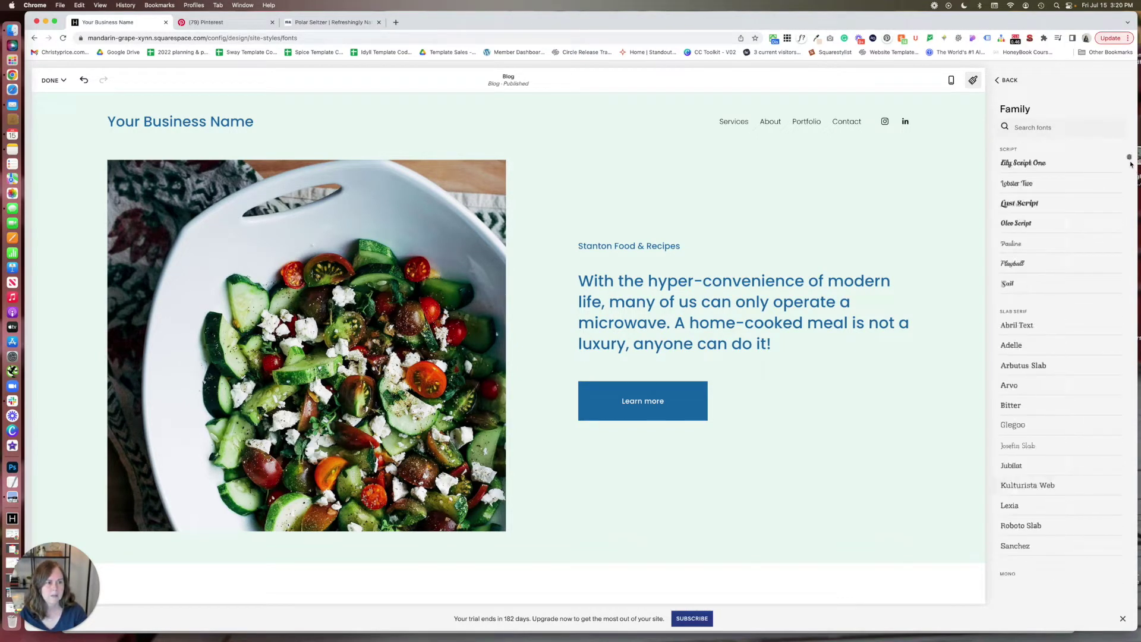
pyautogui.moveTo(1131, 221); pyautogui.dragTo(1137, 29)
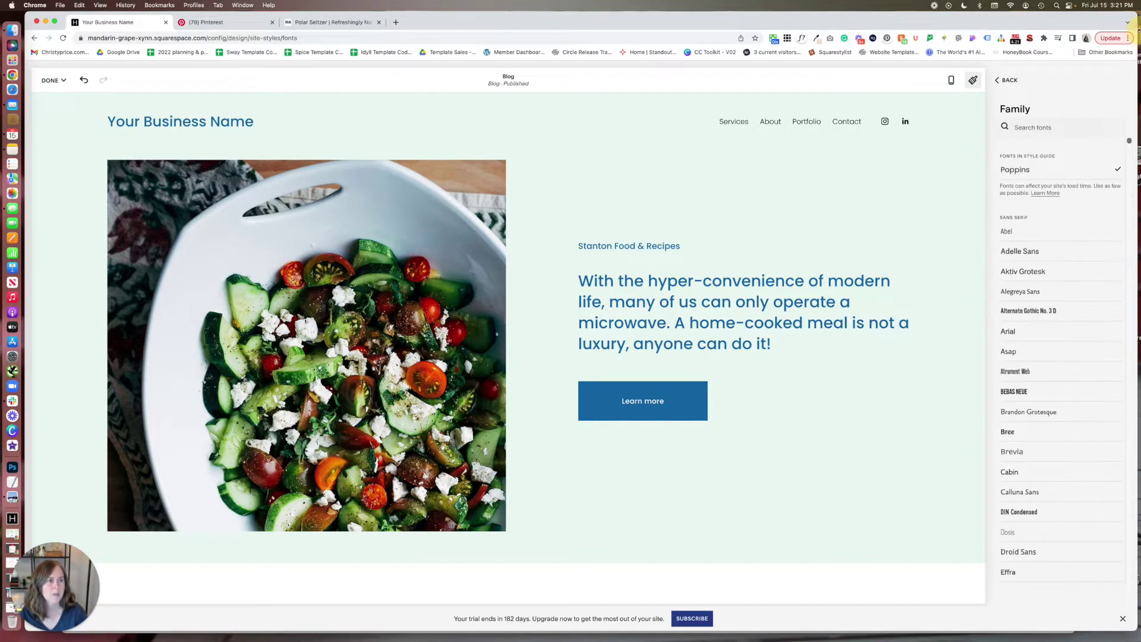
pyautogui.click(1052, 126)
pyautogui.write('s')
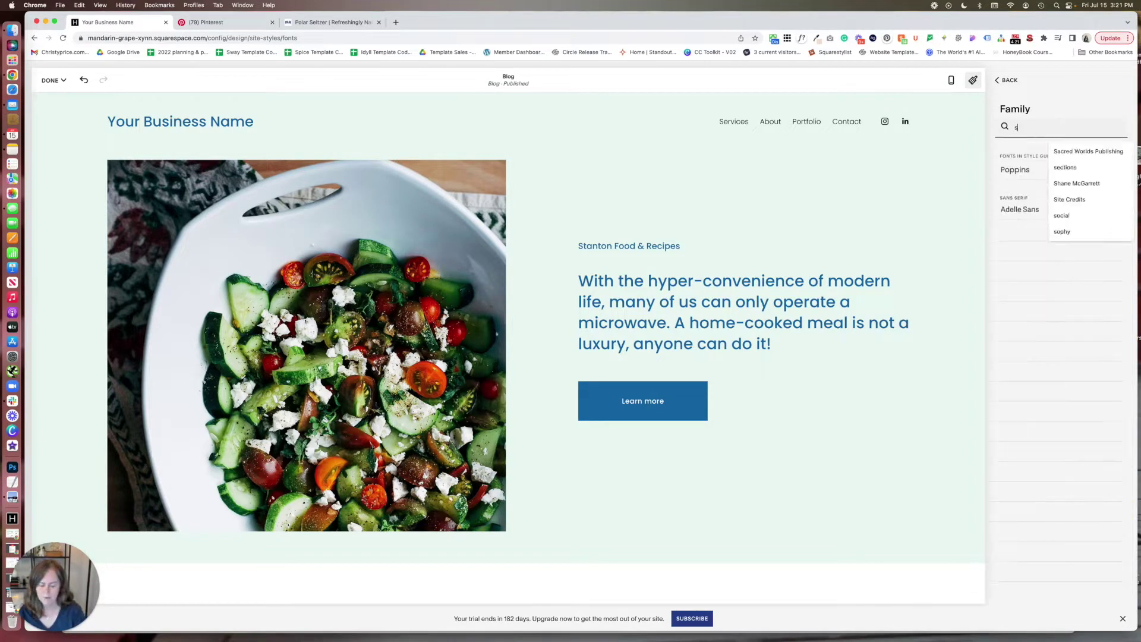
pyautogui.write('pir')
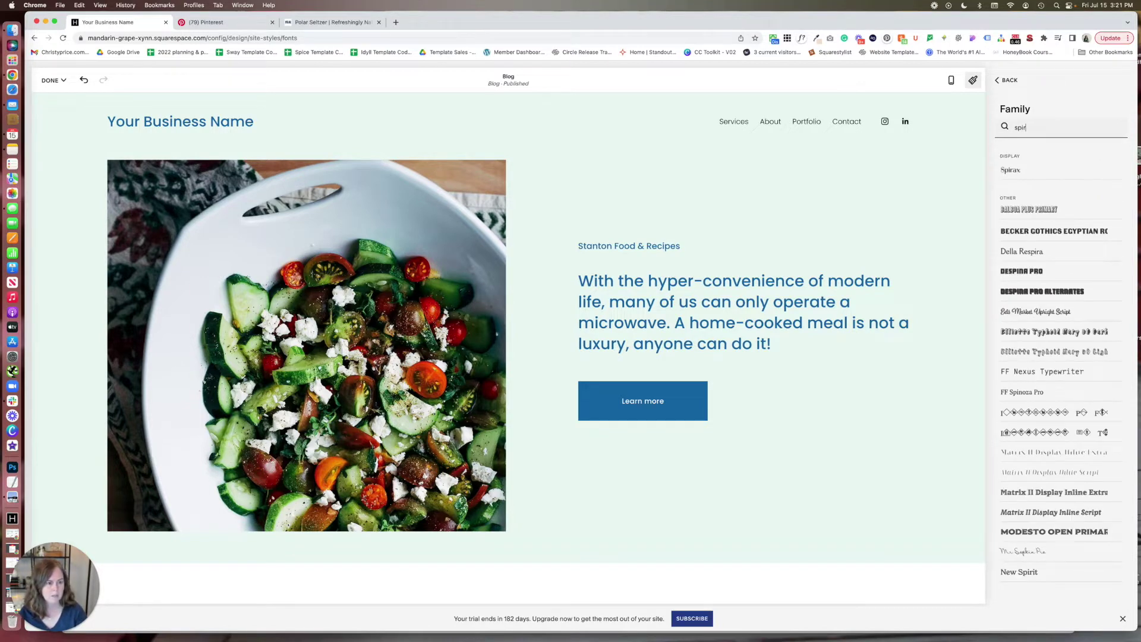
pyautogui.click(1019, 571)
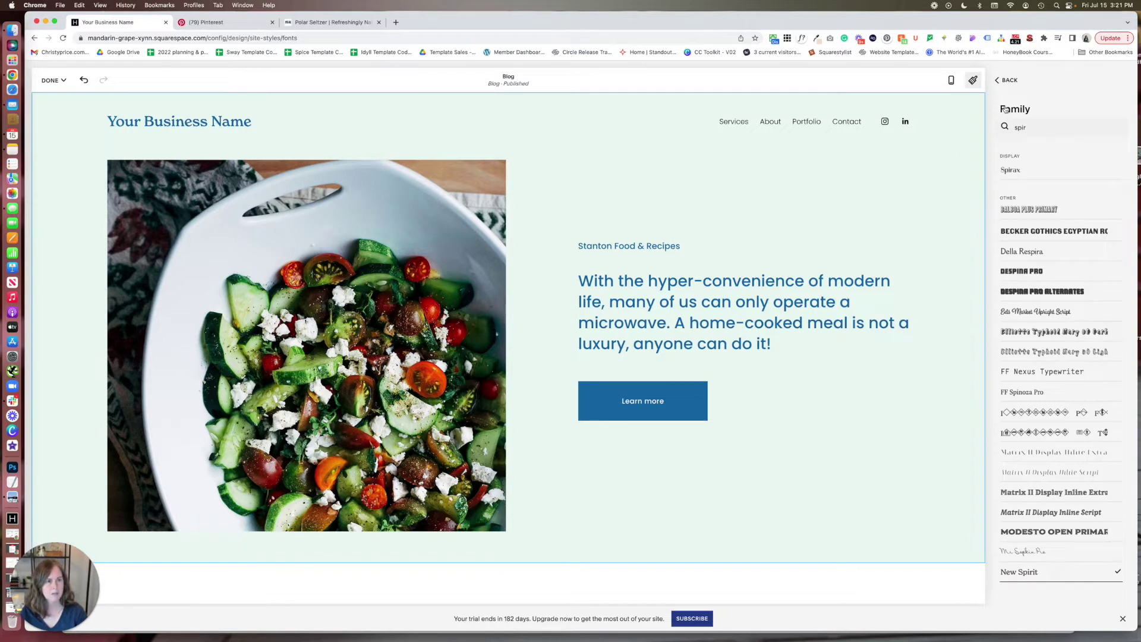
# Step: Set the site title weight to 700 with normal style and slightly wider letter spacing
pyautogui.click(1006, 79)
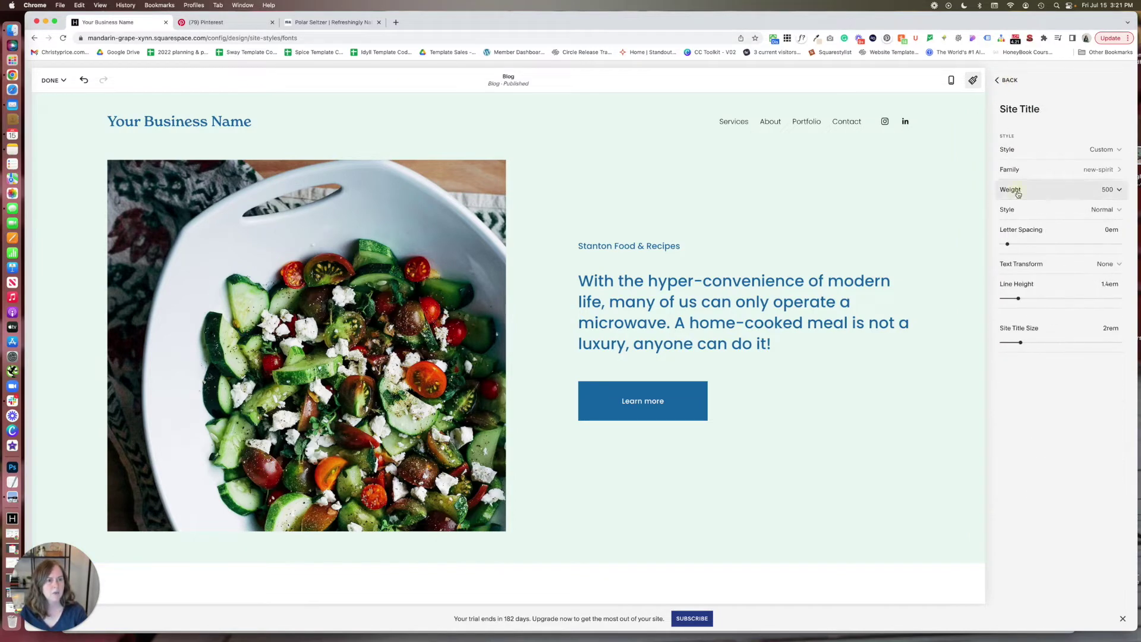
pyautogui.click(1019, 193)
pyautogui.click(1016, 210)
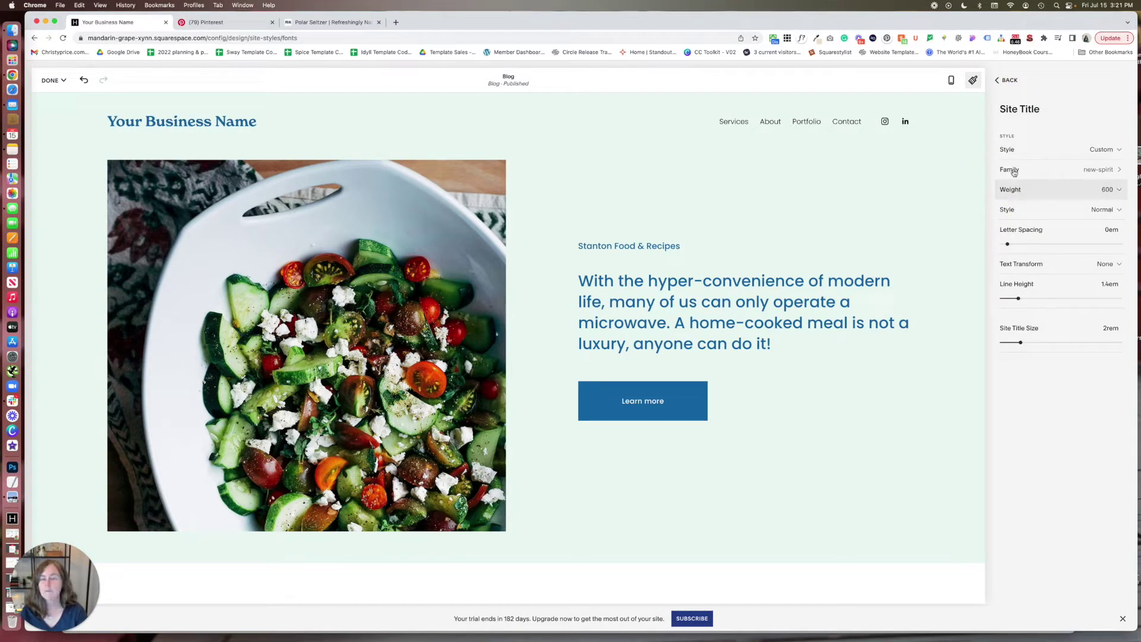
pyautogui.click(1029, 194)
pyautogui.click(1026, 211)
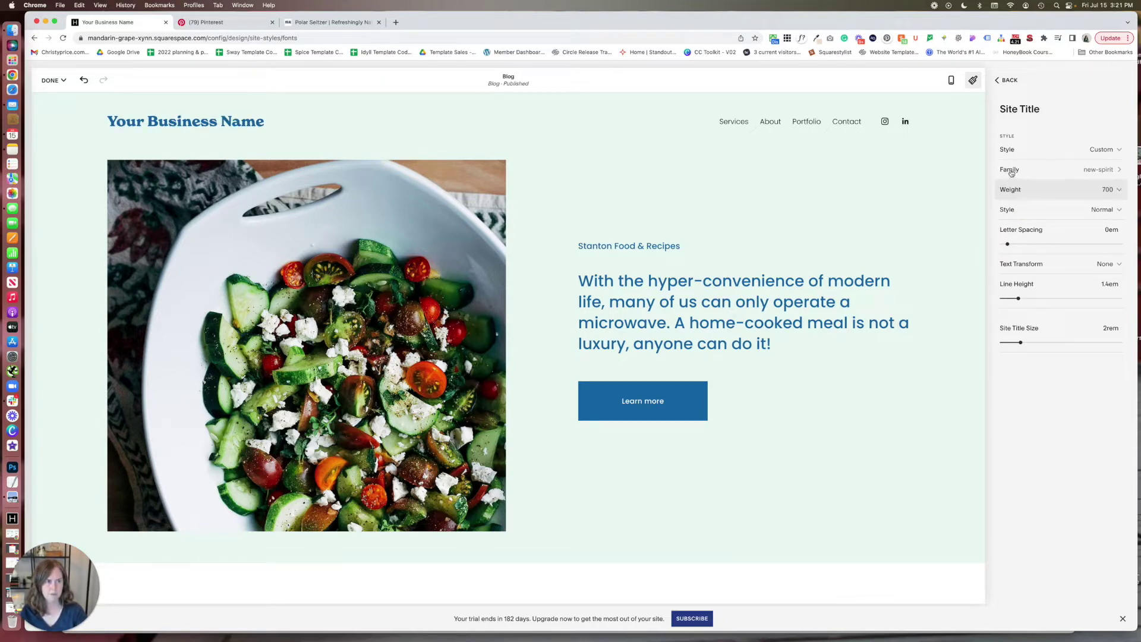
pyautogui.click(1013, 213)
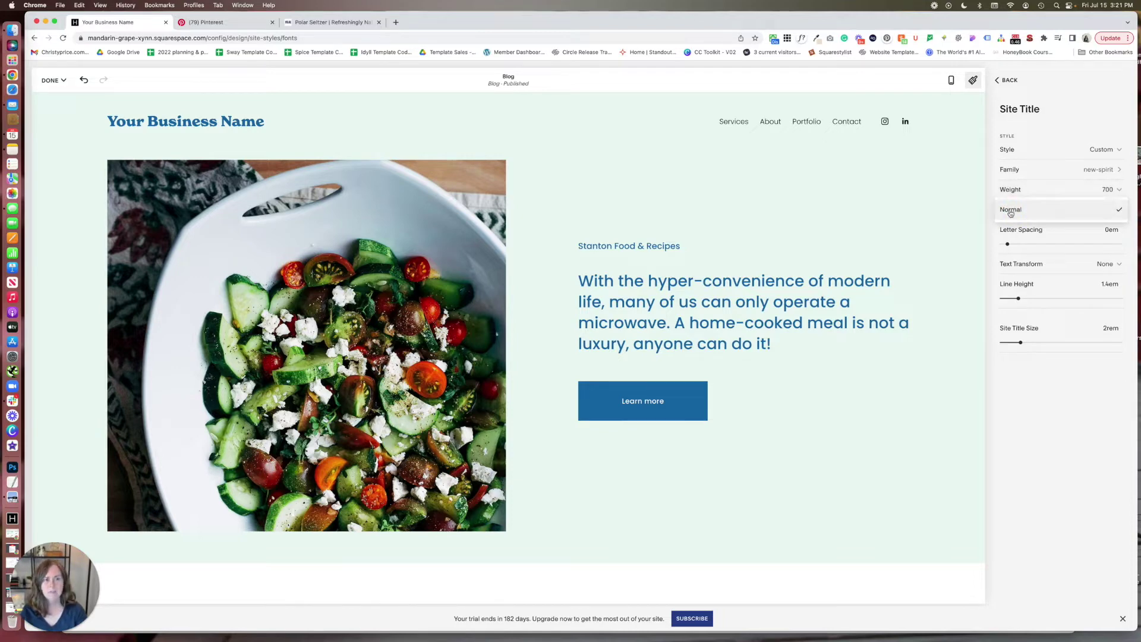
pyautogui.click(996, 213)
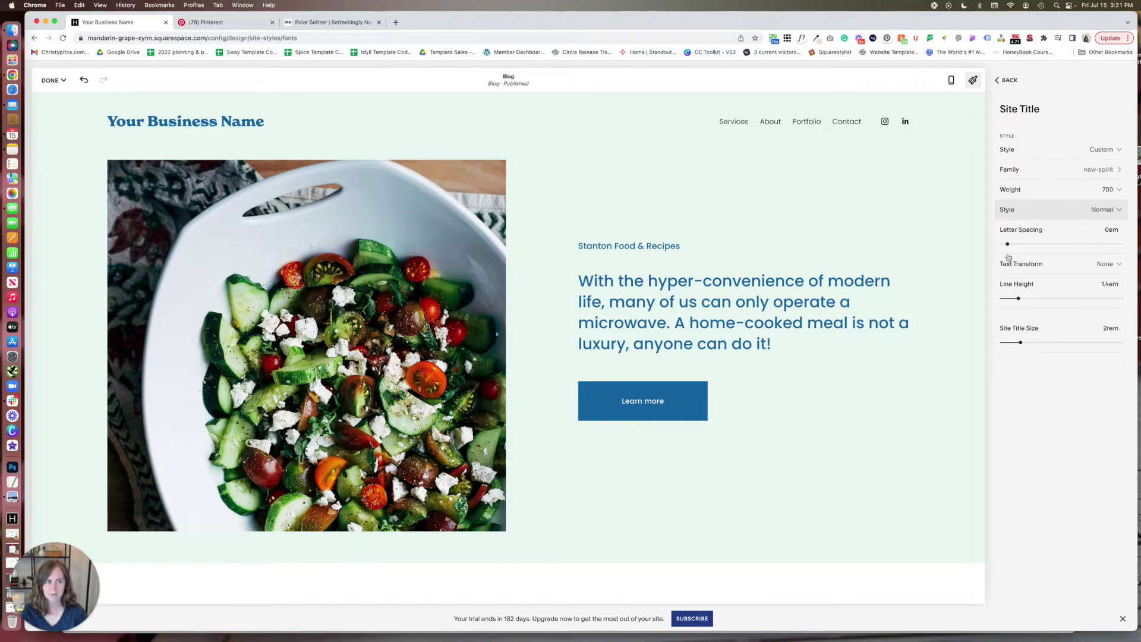
pyautogui.moveTo(1007, 244); pyautogui.dragTo(1008, 244)
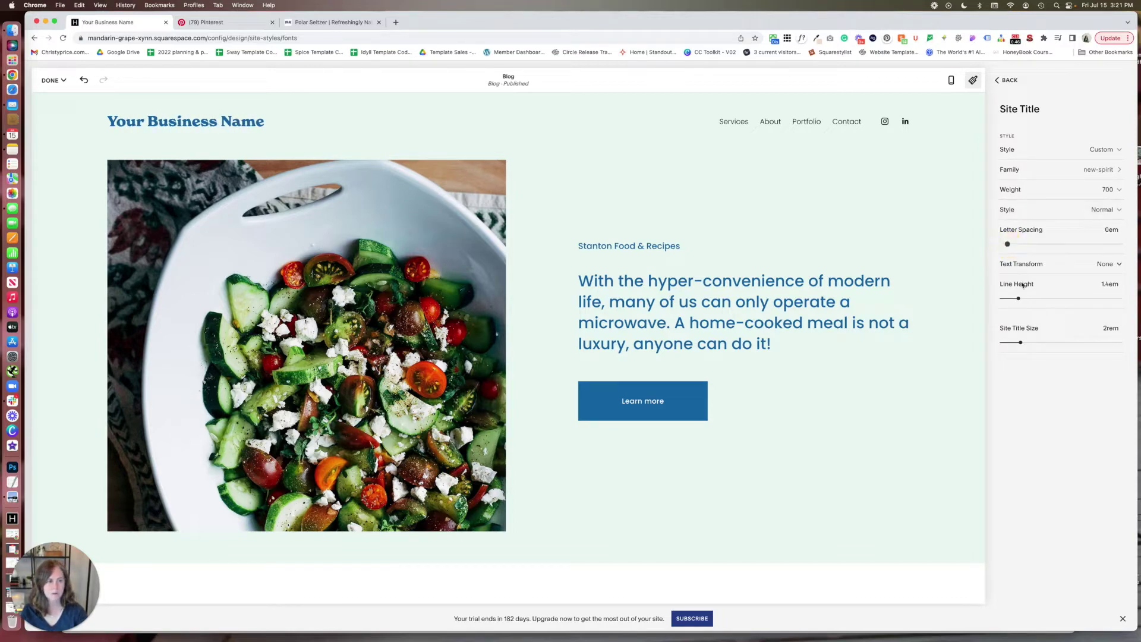
# Step: Preview uppercase and lowercase text transforms, then restore the title's original letter case
pyautogui.click(1021, 267)
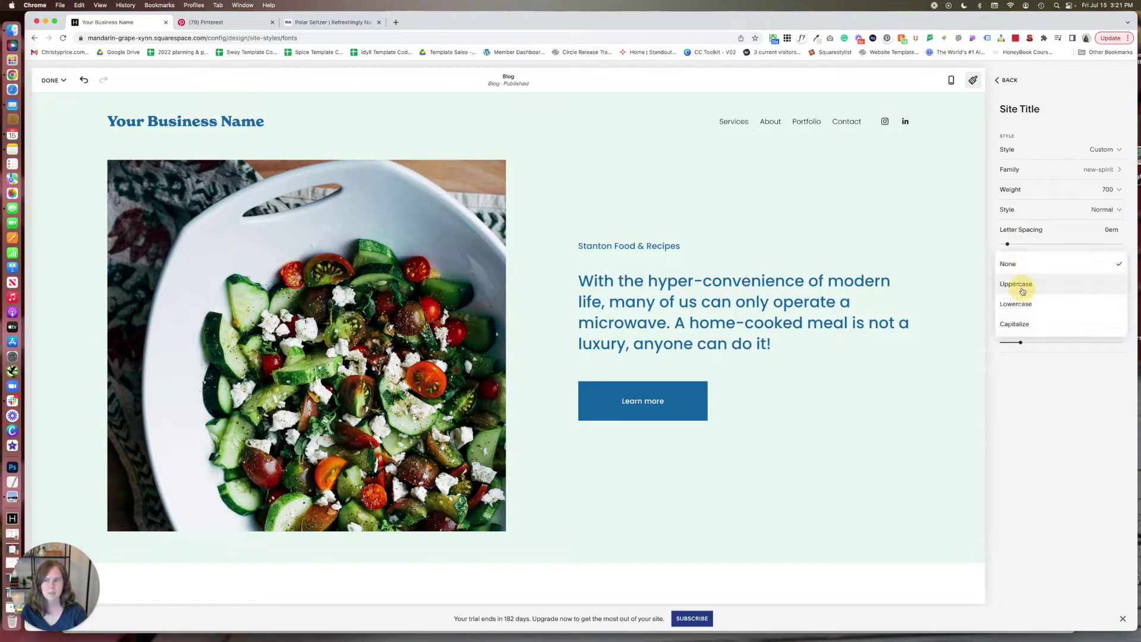
pyautogui.click(1023, 290)
pyautogui.click(1023, 268)
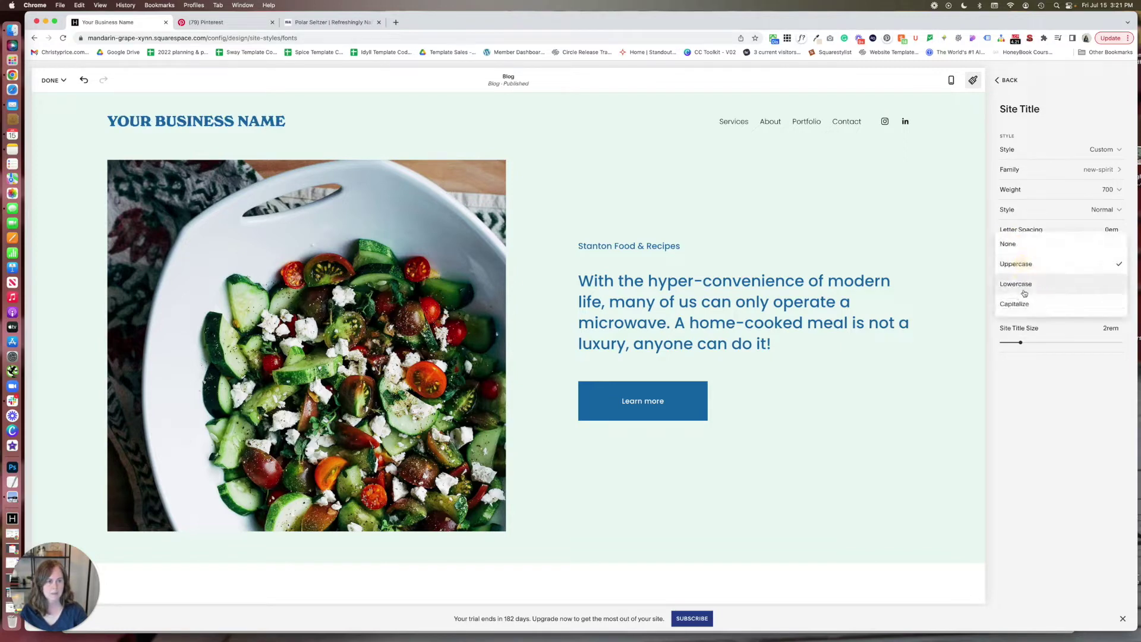
pyautogui.click(1018, 283)
pyautogui.click(1022, 264)
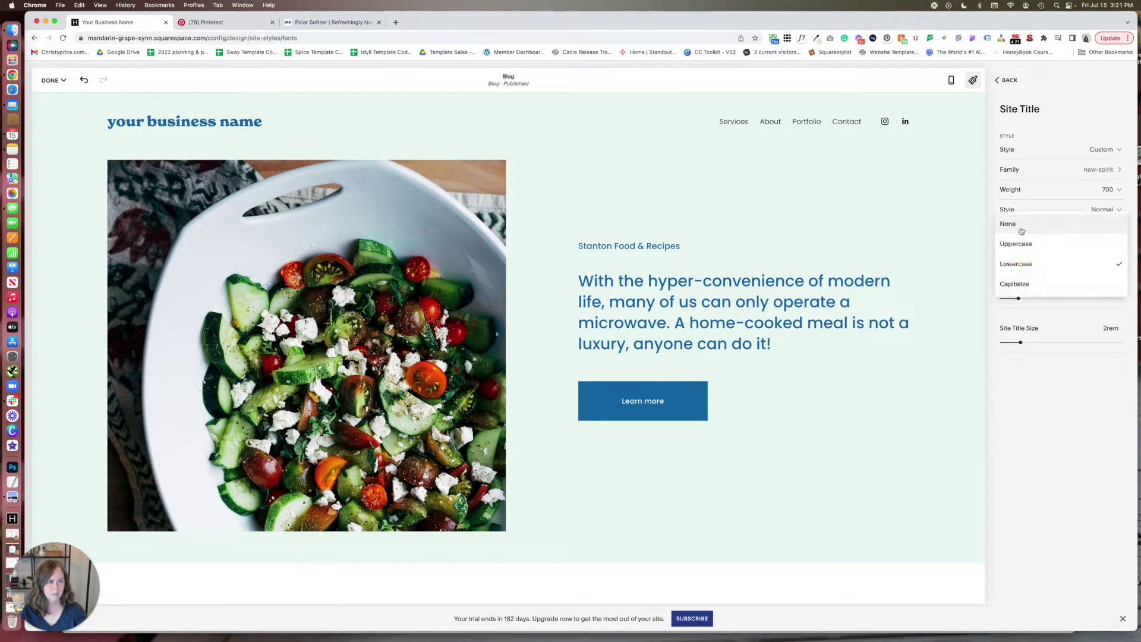
pyautogui.click(1020, 227)
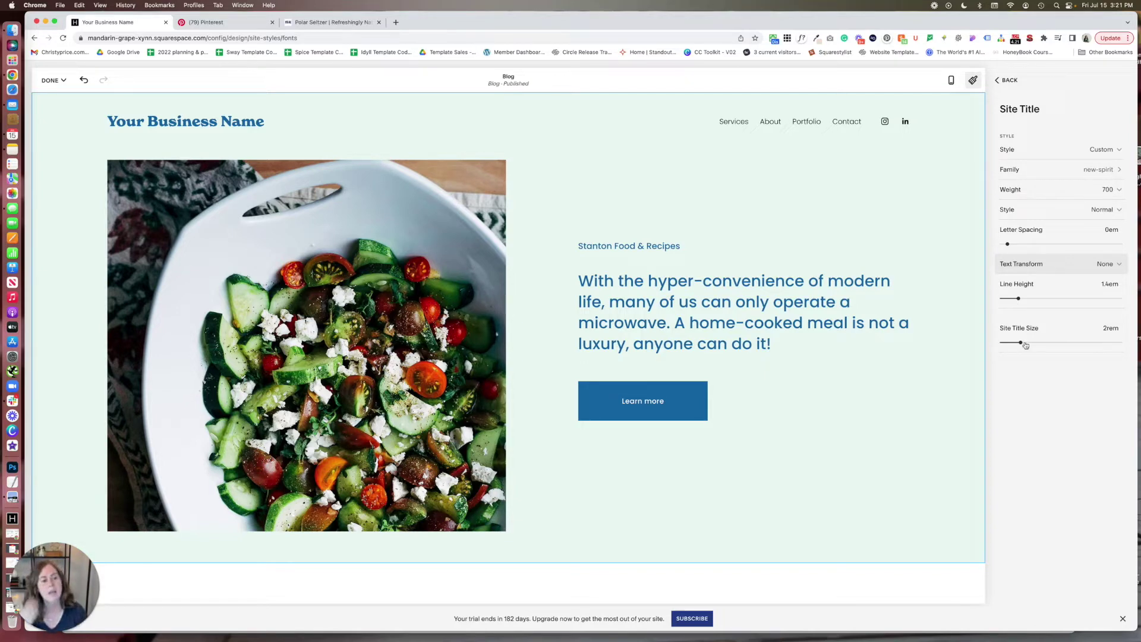
# Step: Enlarge the site title to 2.4rem and return to the main Fonts settings
pyautogui.moveTo(1022, 344); pyautogui.dragTo(1026, 342)
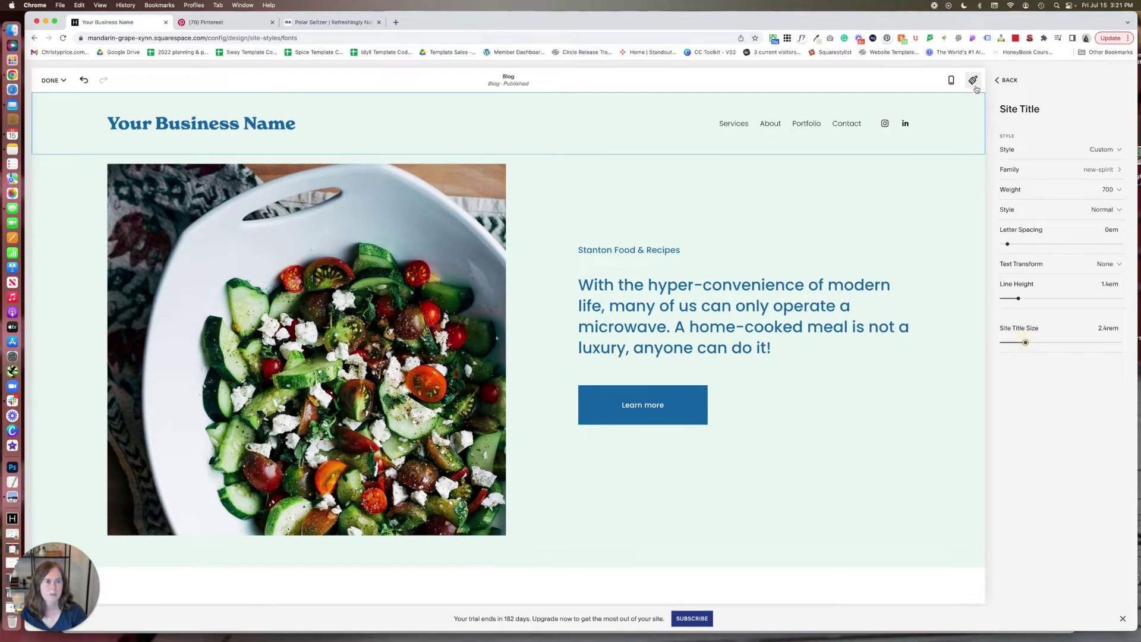
pyautogui.click(1004, 82)
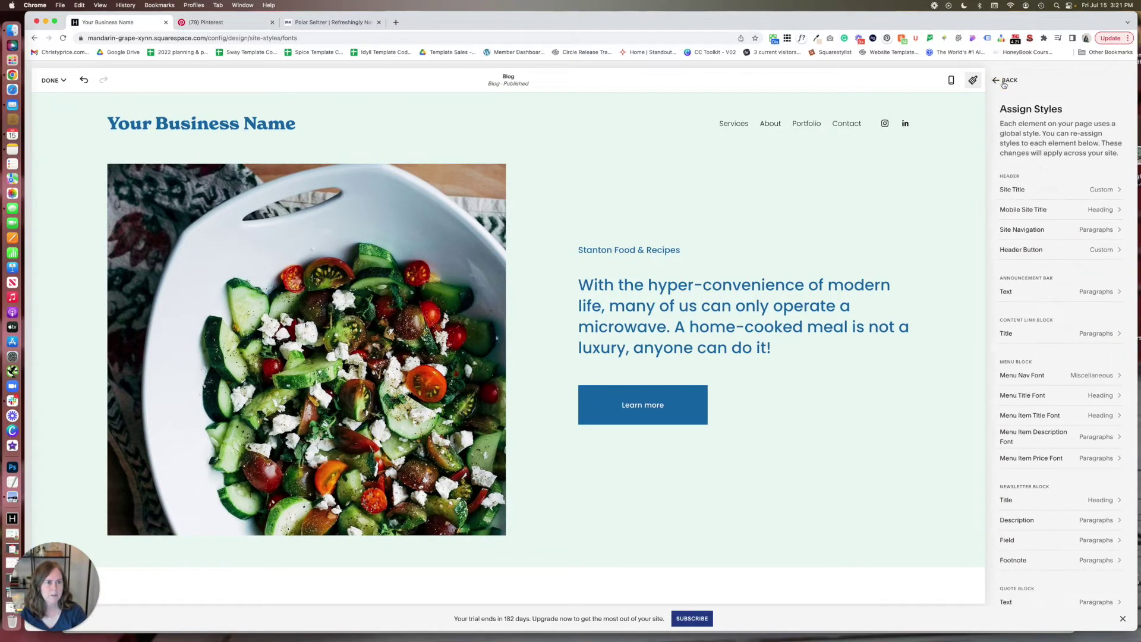
pyautogui.click(1004, 81)
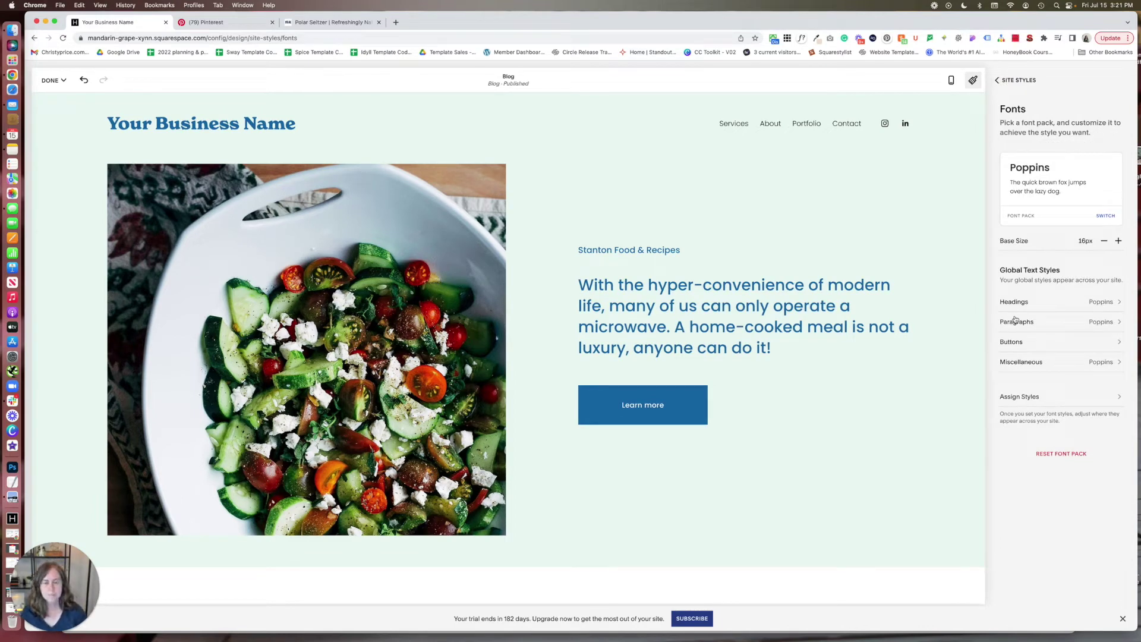
# Step: Change the Headings font family from Poppins to Oswald, found by searching 'os'
pyautogui.scroll(-1, 713, 315)
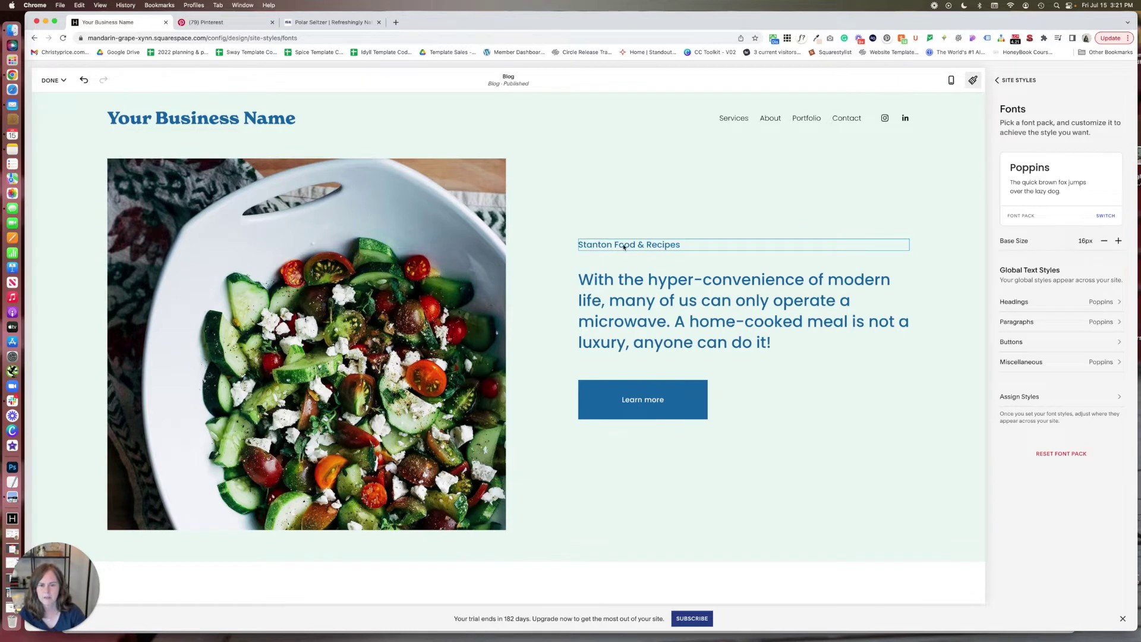
pyautogui.scroll(-3, 642, 301)
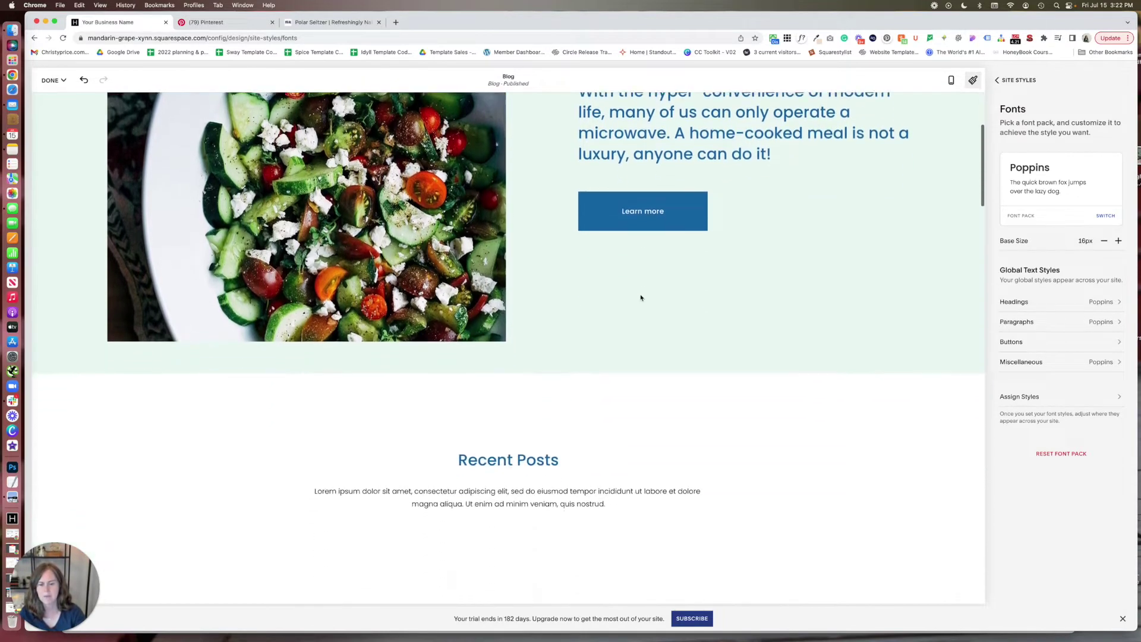
pyautogui.scroll(-2, 641, 297)
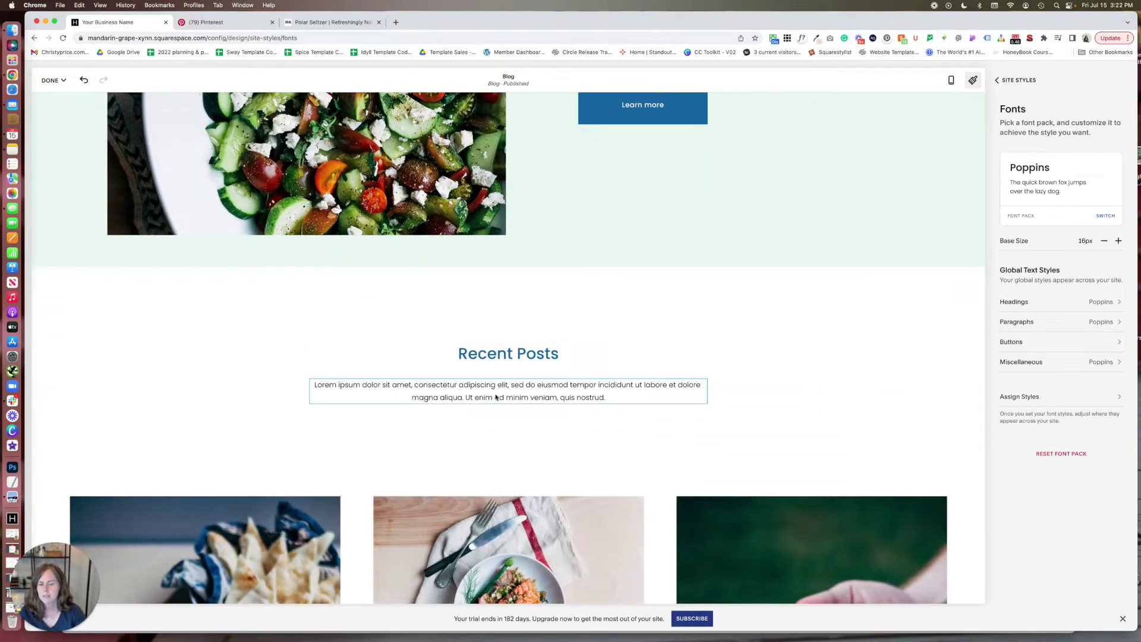
pyautogui.scroll(4, 559, 380)
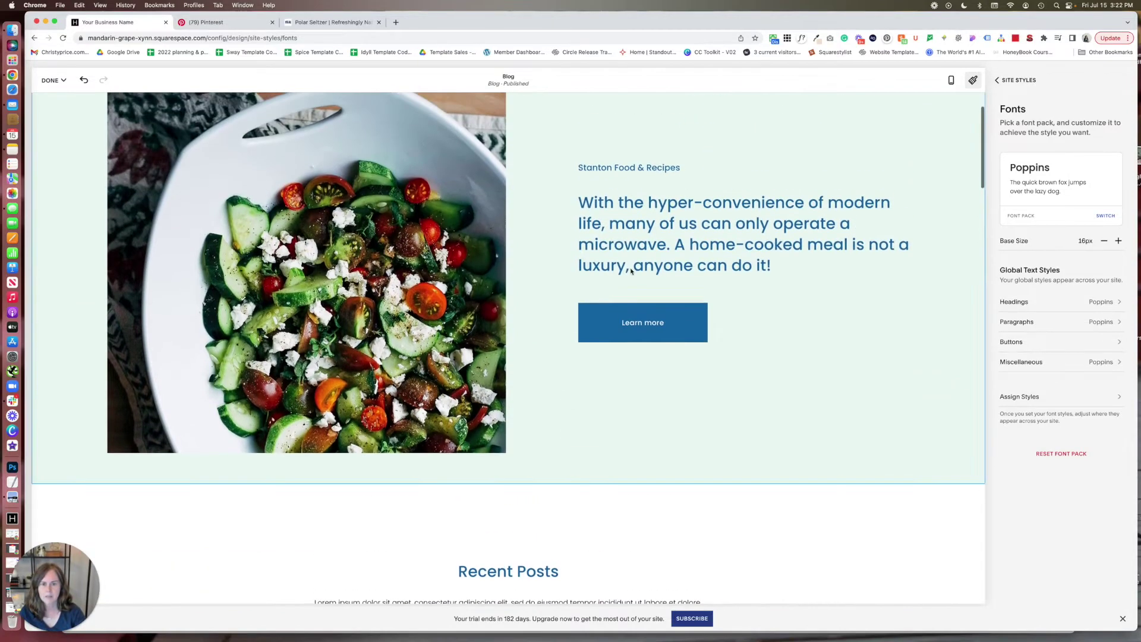
pyautogui.click(1059, 302)
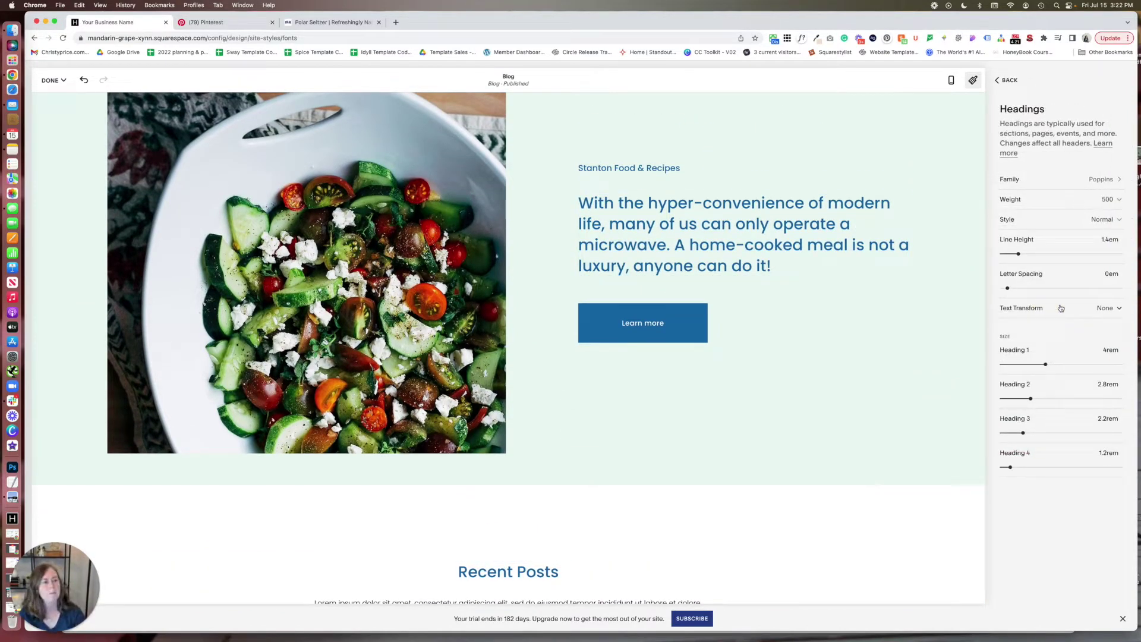
pyautogui.click(1102, 179)
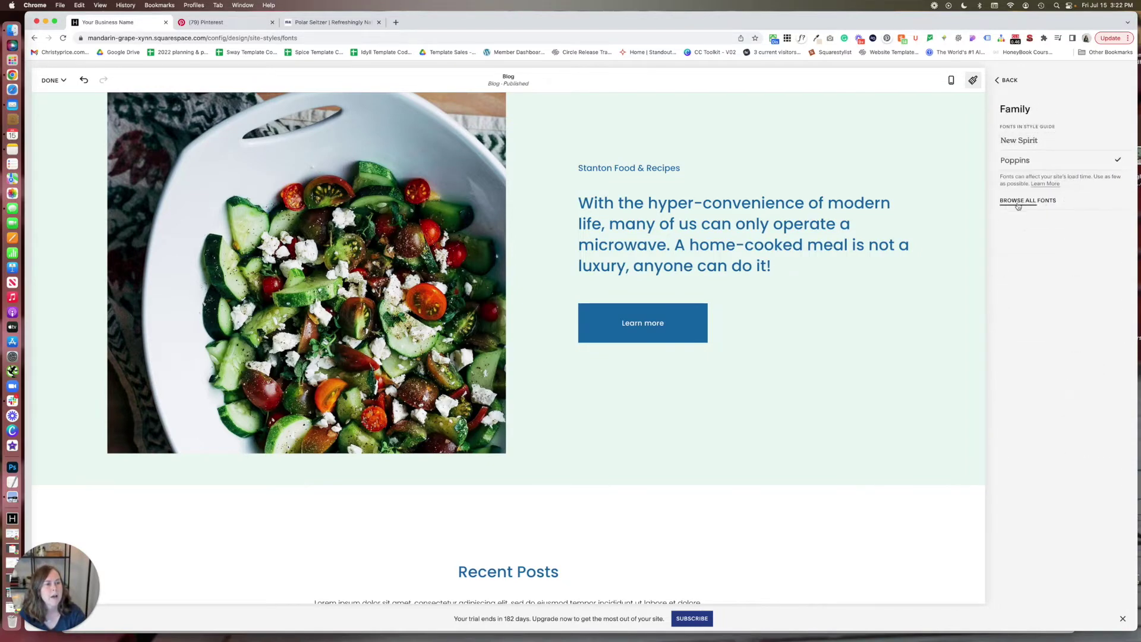
pyautogui.click(1029, 200)
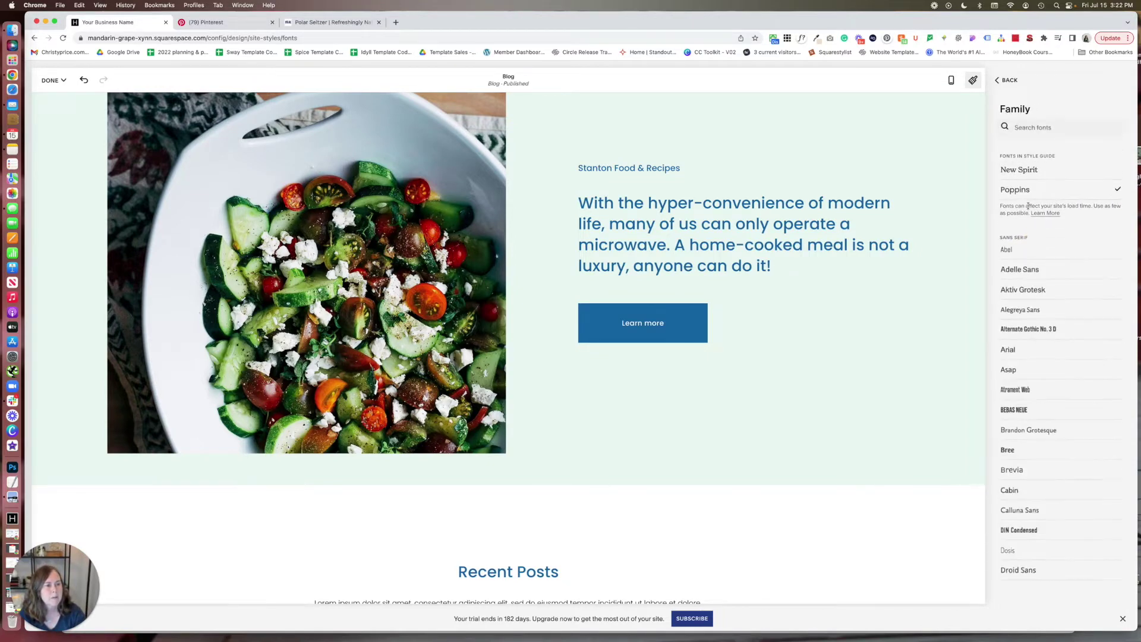
pyautogui.click(1020, 127)
pyautogui.write('os')
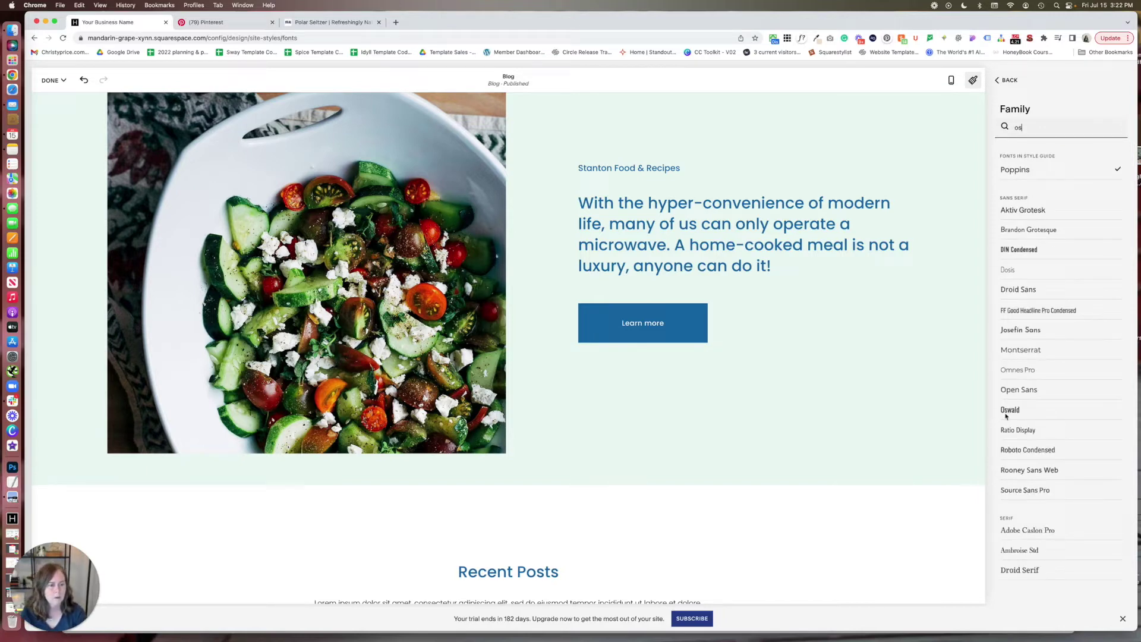
pyautogui.click(1009, 411)
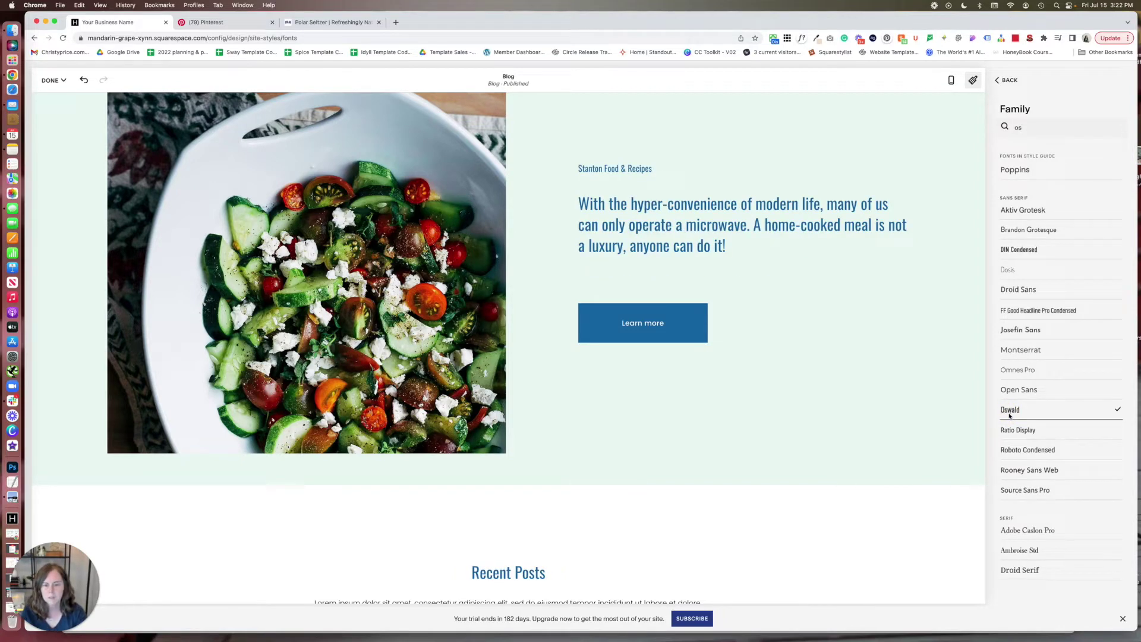
pyautogui.click(1007, 80)
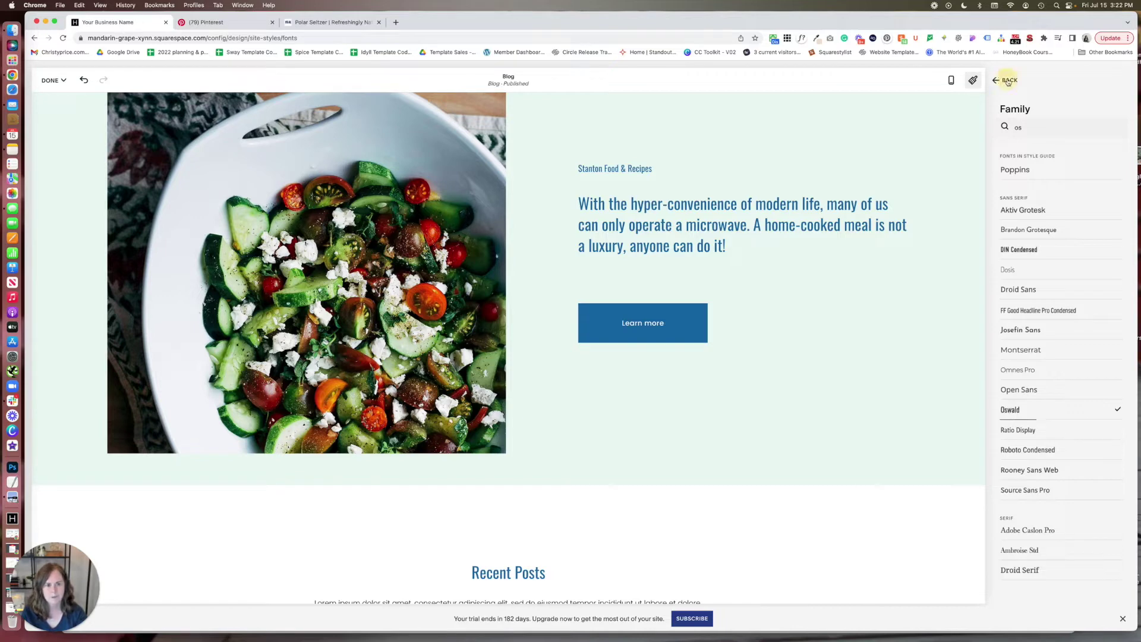
pyautogui.scroll(3, 723, 262)
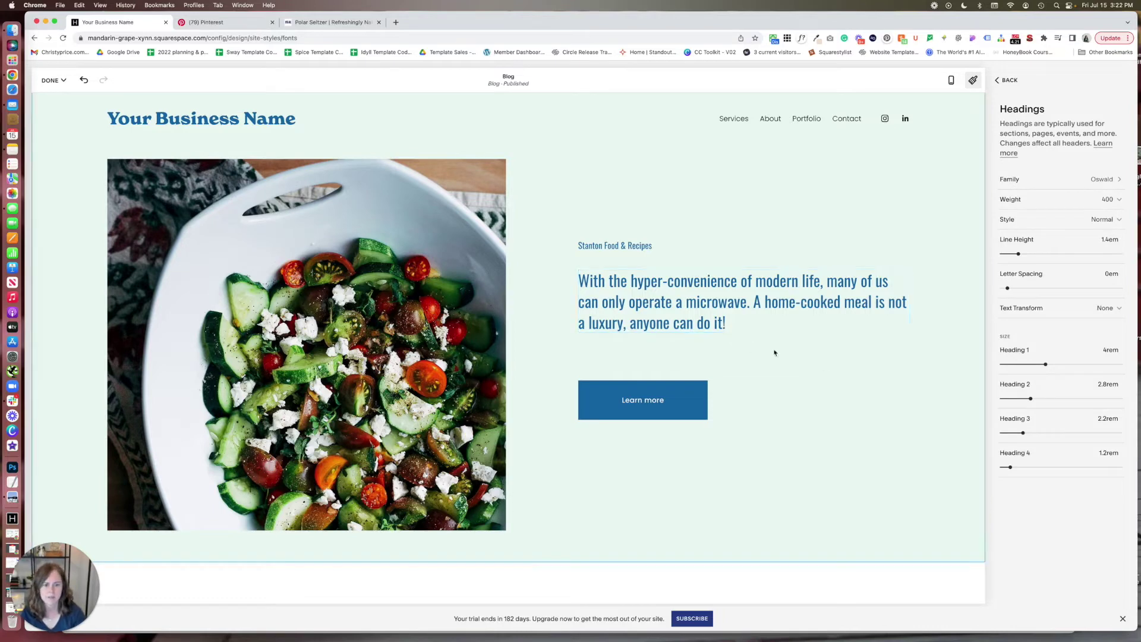
# Step: Set the Oswald headings to weight 700 and keep their style Normal
pyautogui.click(634, 257)
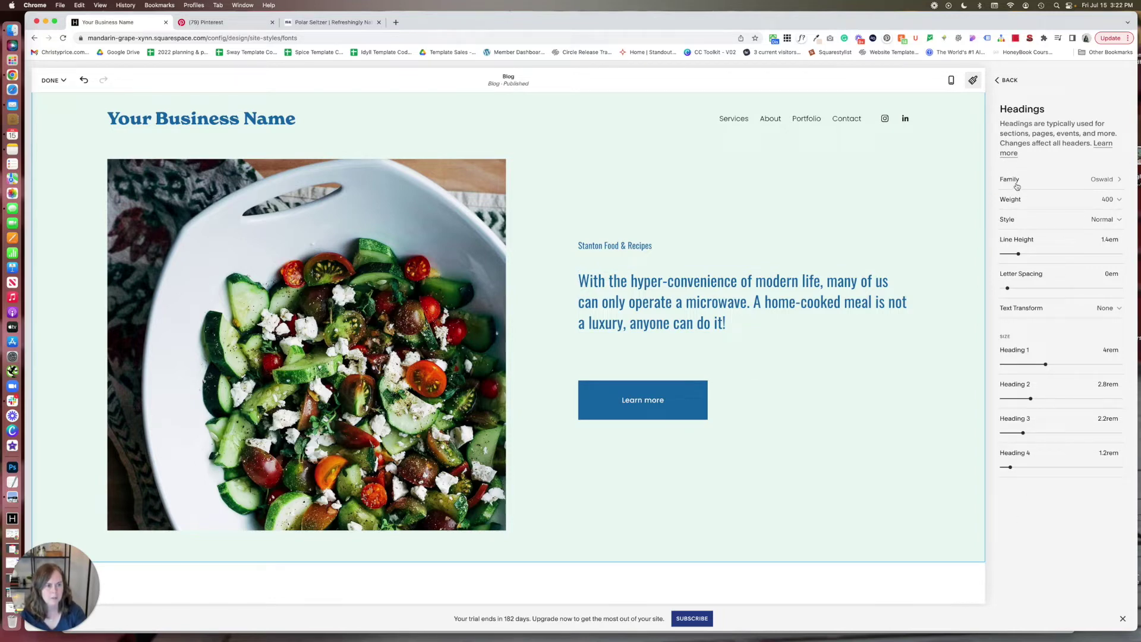
pyautogui.click(1008, 199)
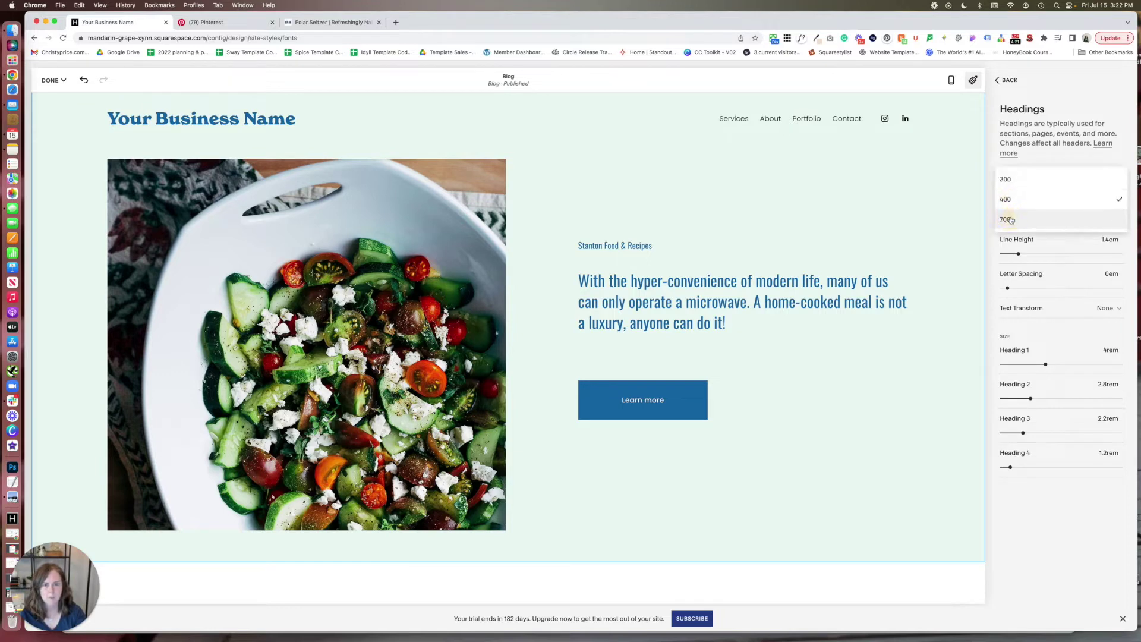
pyautogui.click(1010, 219)
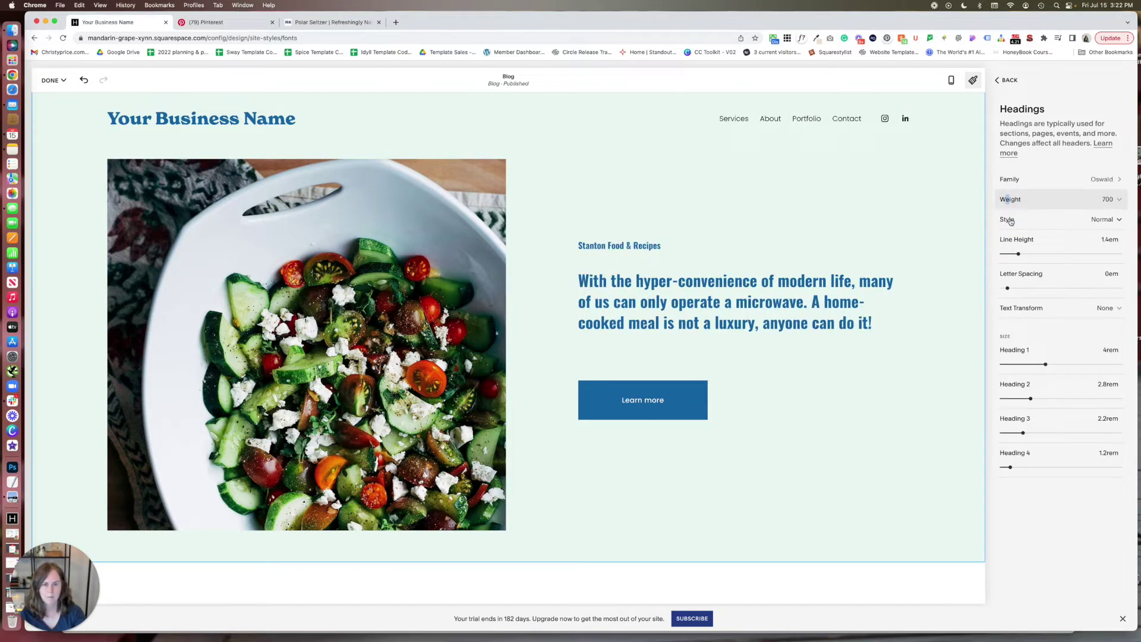
pyautogui.click(1018, 220)
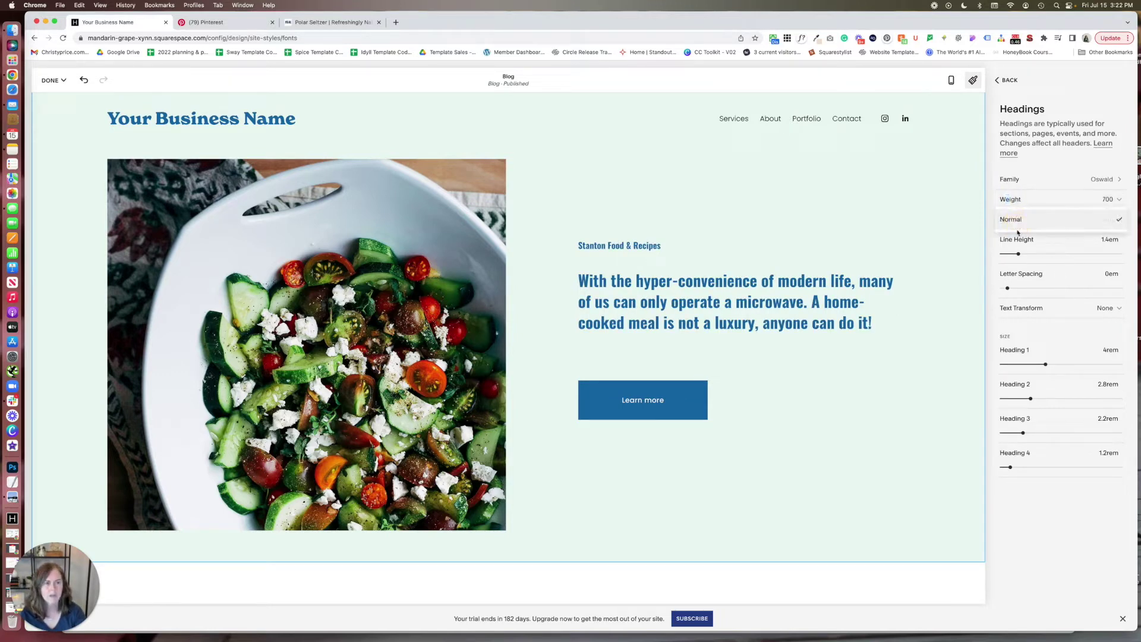
pyautogui.click(1003, 263)
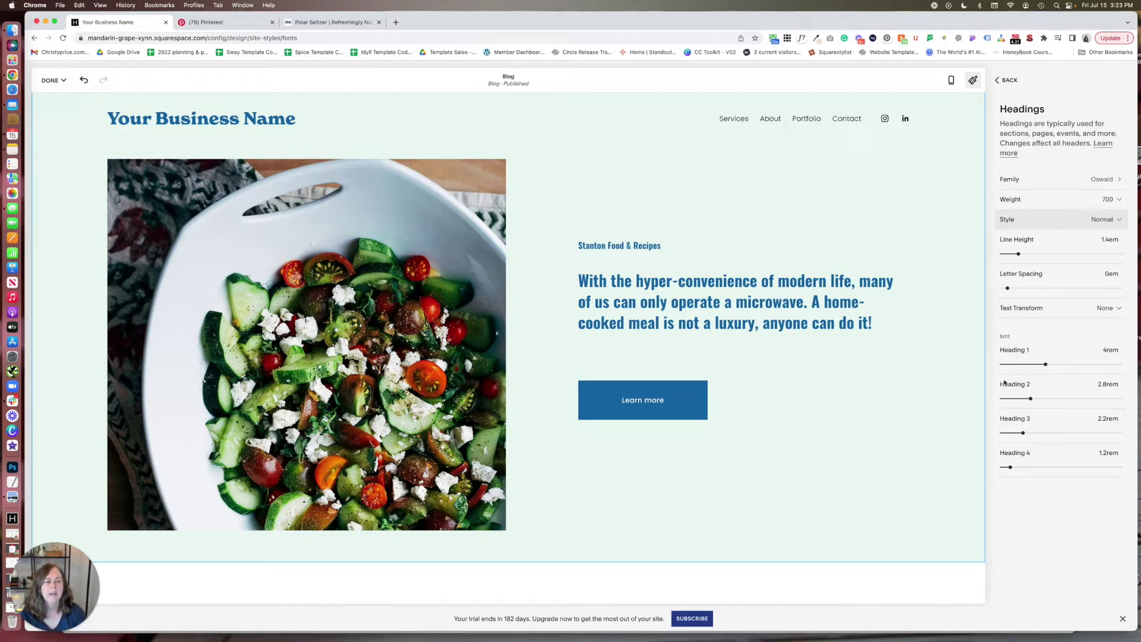
# Step: Shrink Heading 4 to 1rem and Heading 3 to 2.1rem
pyautogui.scroll(-3, 925, 356)
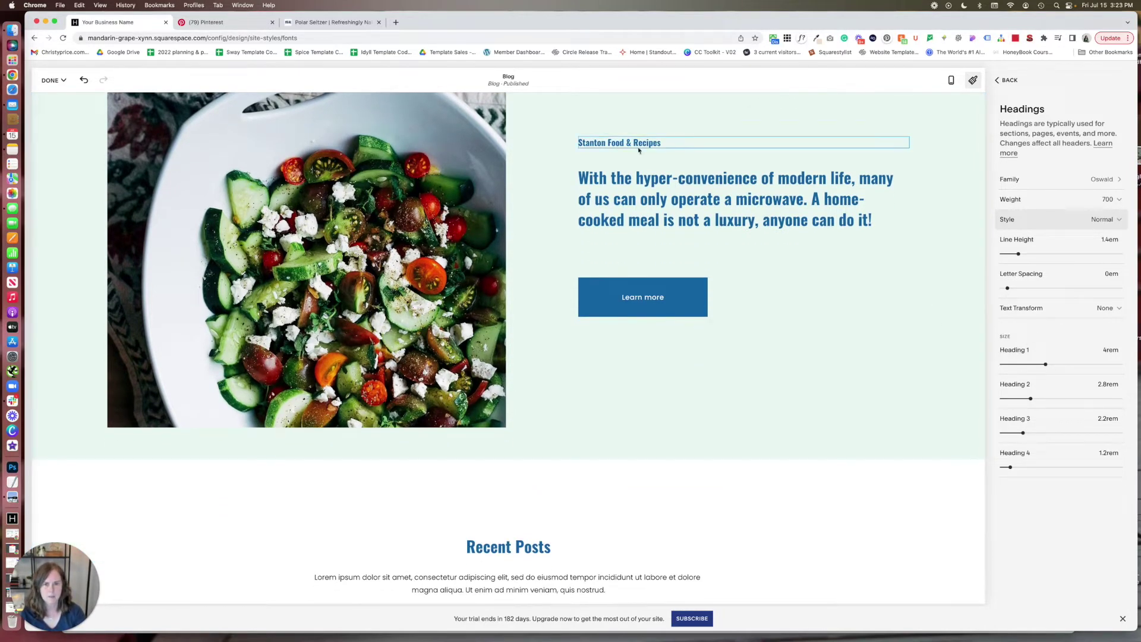
pyautogui.moveTo(1010, 467); pyautogui.dragTo(1007, 467)
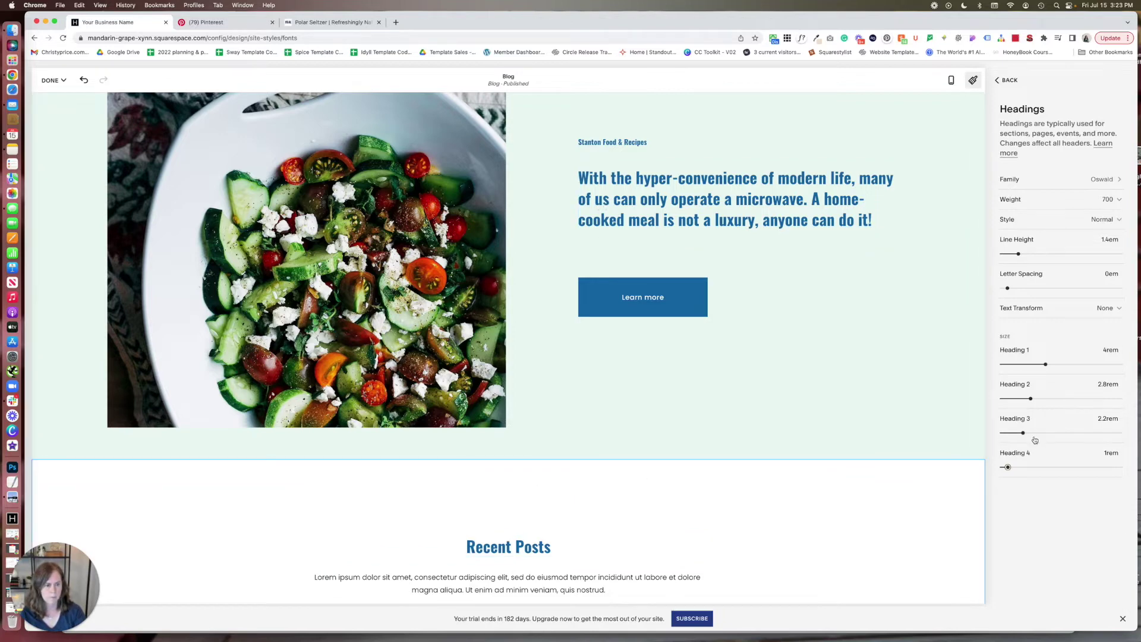
pyautogui.moveTo(1022, 433)
pyautogui.mouseDown()
pyautogui.moveTo(1031, 432)
pyautogui.moveTo(1021, 433)
pyautogui.mouseUp()
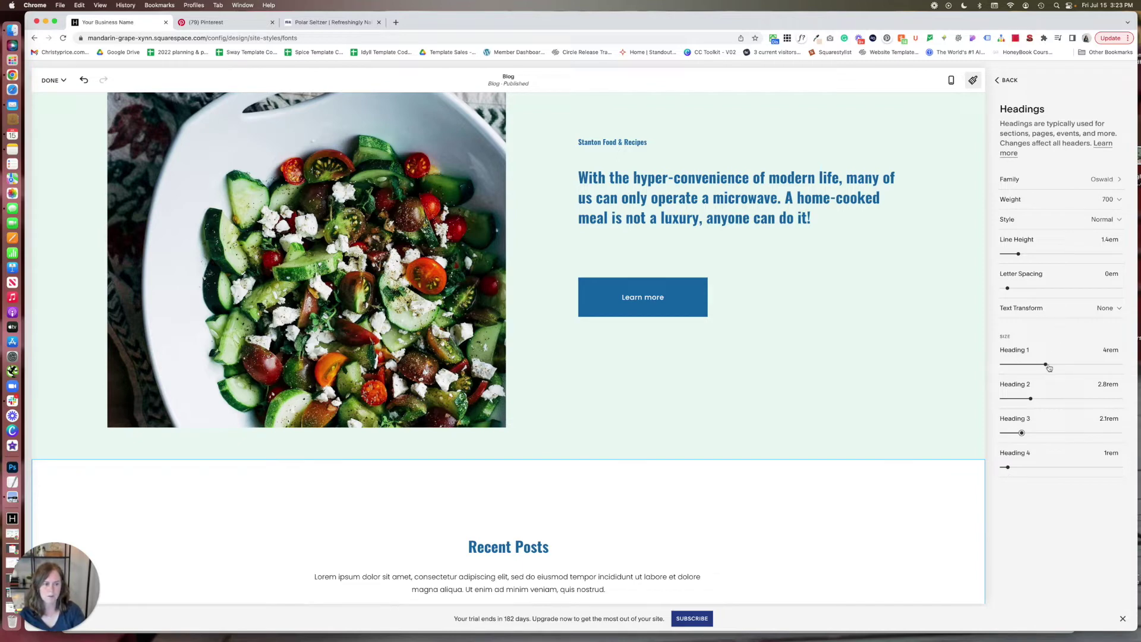
pyautogui.click(1031, 481)
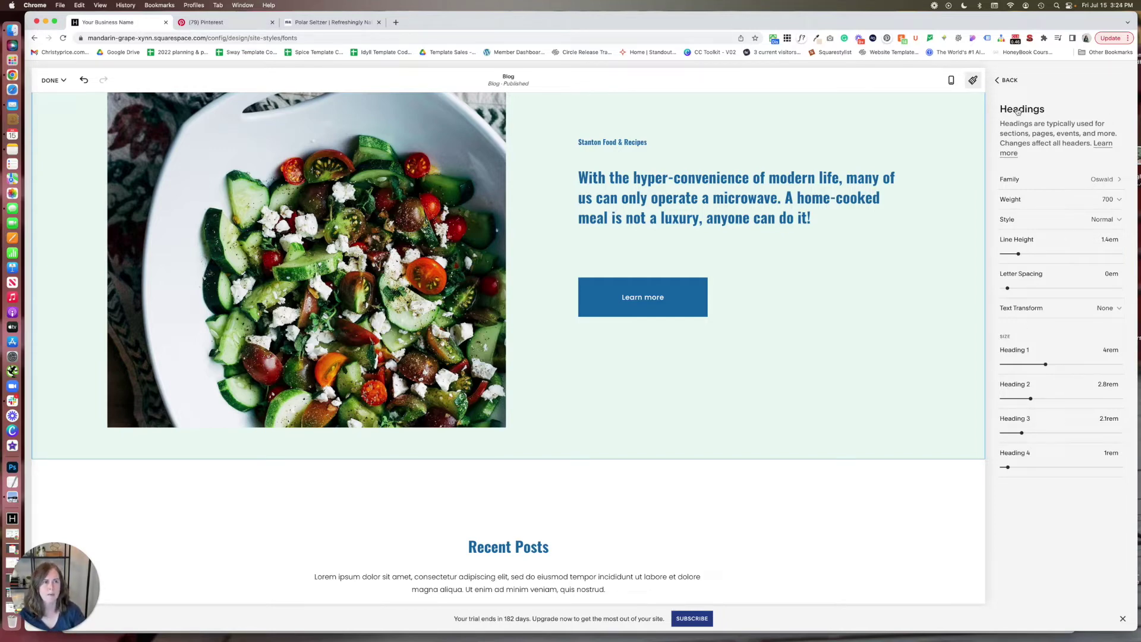
# Step: Raise the base text size to 17px and then 18px to compare the page
pyautogui.click(1008, 80)
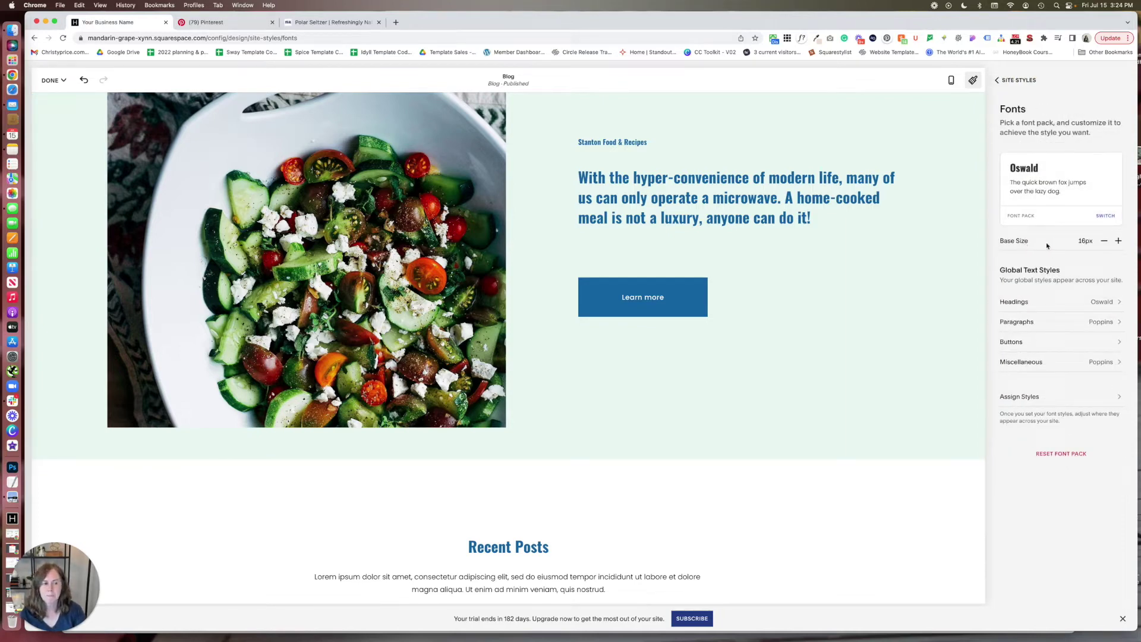
pyautogui.scroll(3, 866, 273)
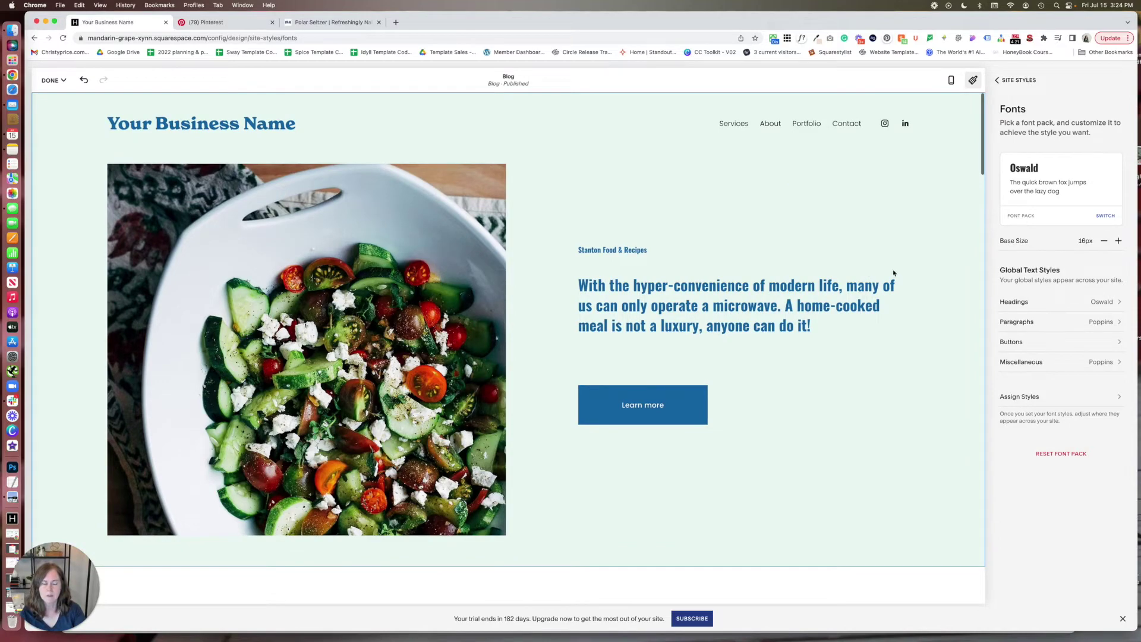
pyautogui.click(1120, 240)
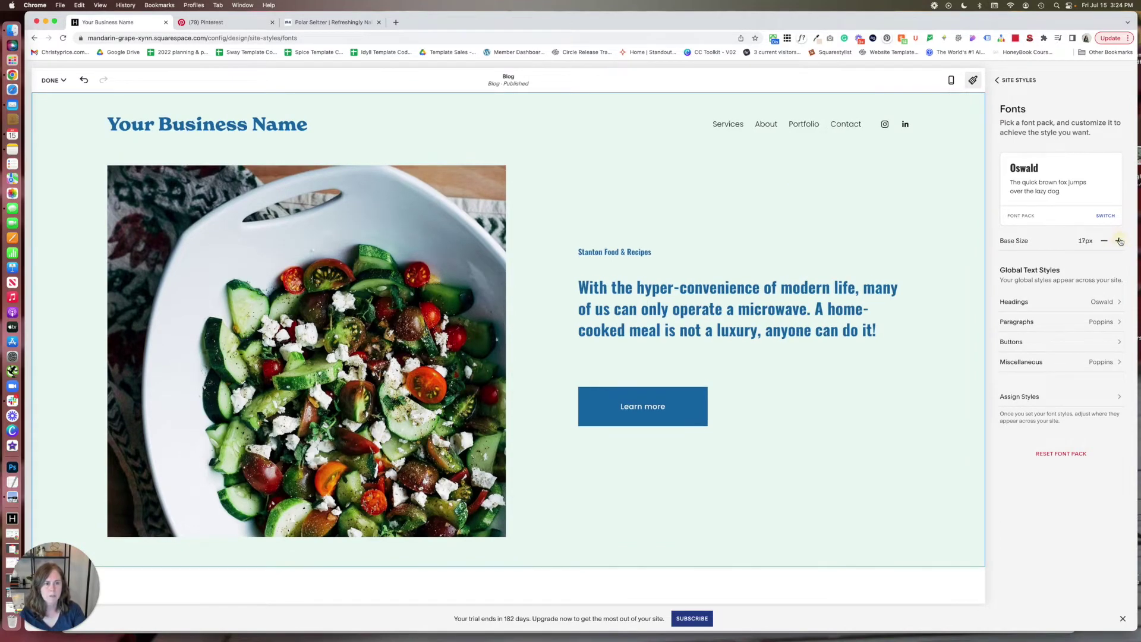
pyautogui.click(1119, 240)
pyautogui.scroll(-5, 871, 312)
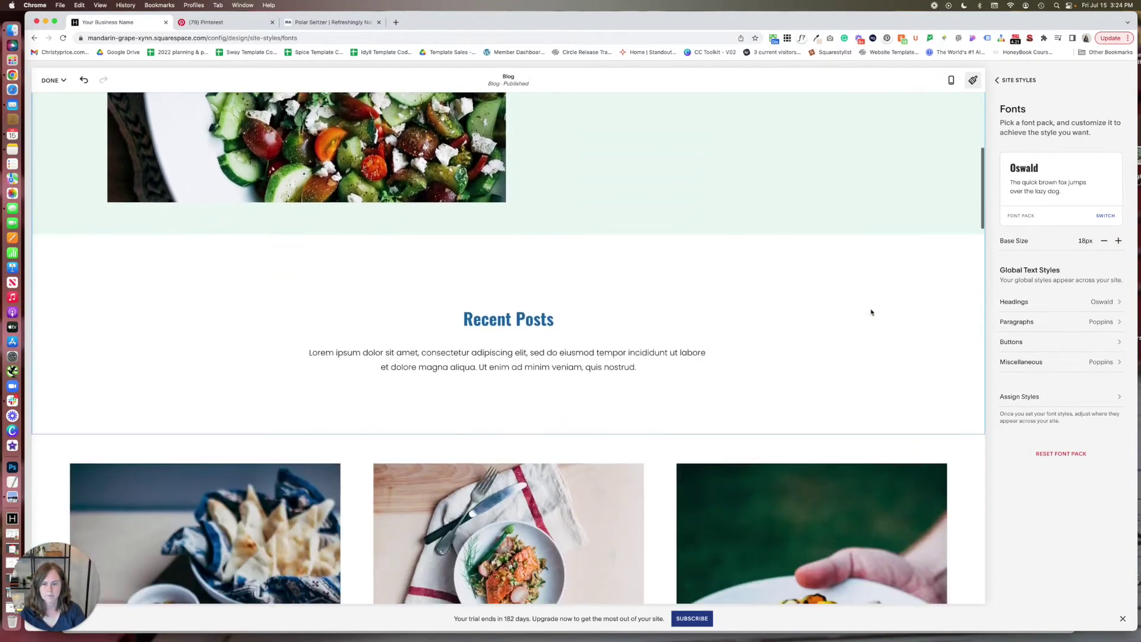
pyautogui.scroll(-1, 871, 312)
pyautogui.scroll(6, 871, 312)
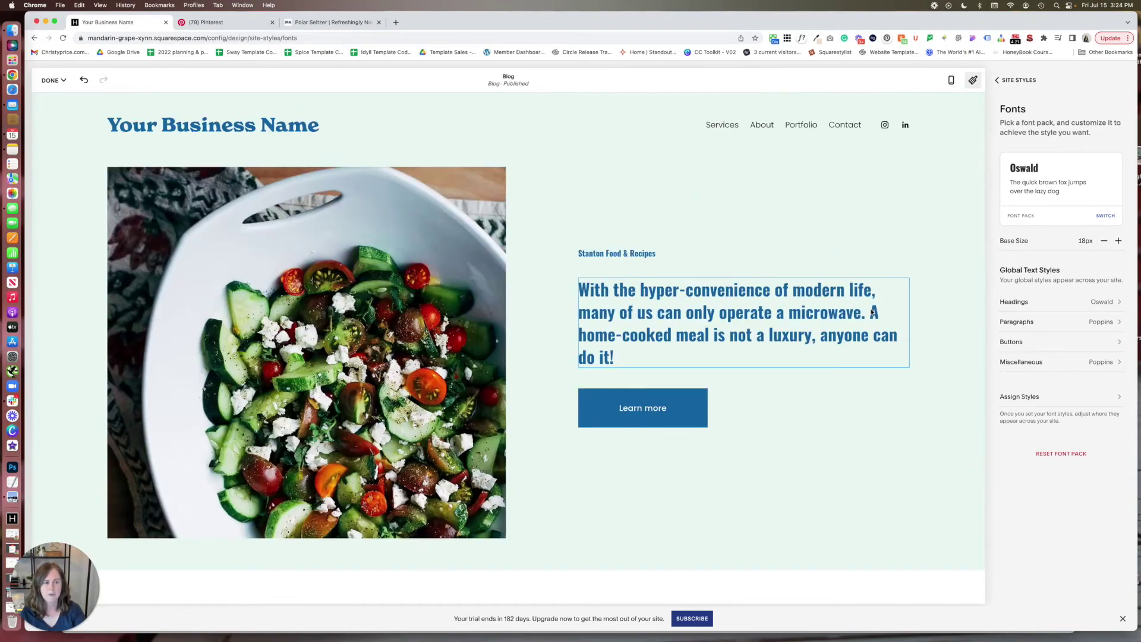
pyautogui.scroll(-5, 872, 312)
pyautogui.scroll(4, 871, 312)
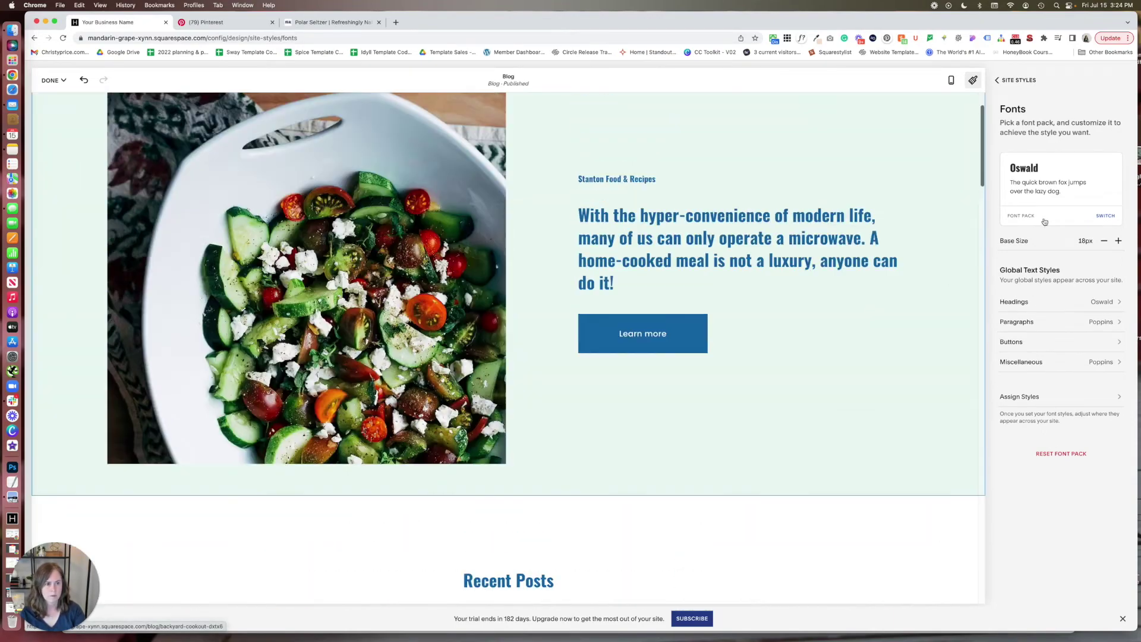
# Step: Lower the base size to 15px, then settle back on 17px
pyautogui.click(1104, 241)
pyautogui.click(1103, 241)
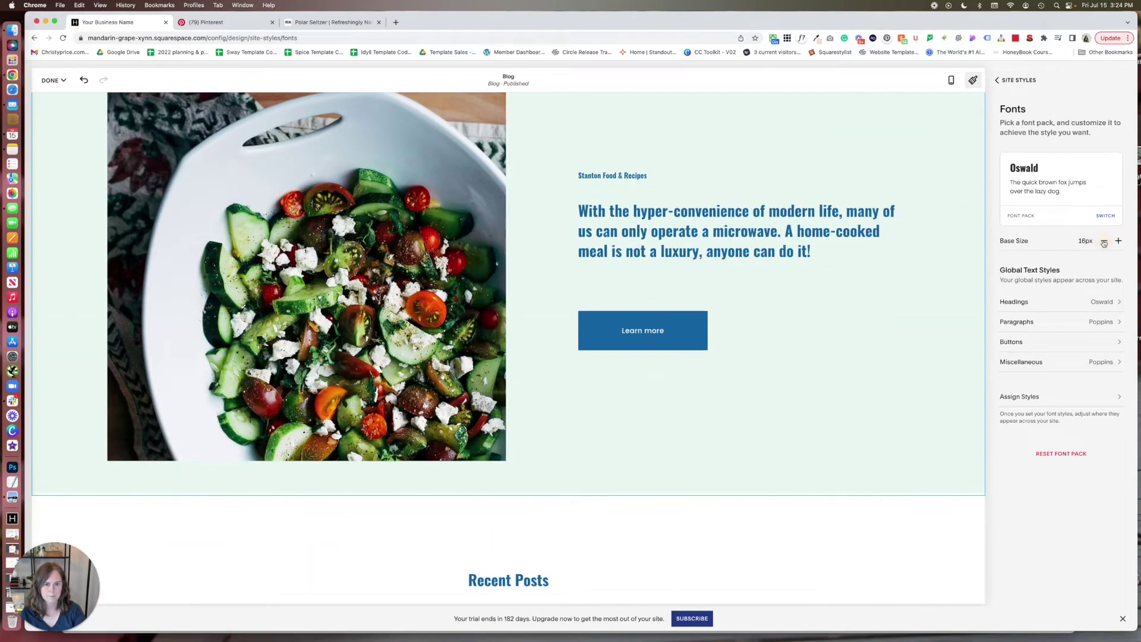
pyautogui.scroll(-10, 716, 355)
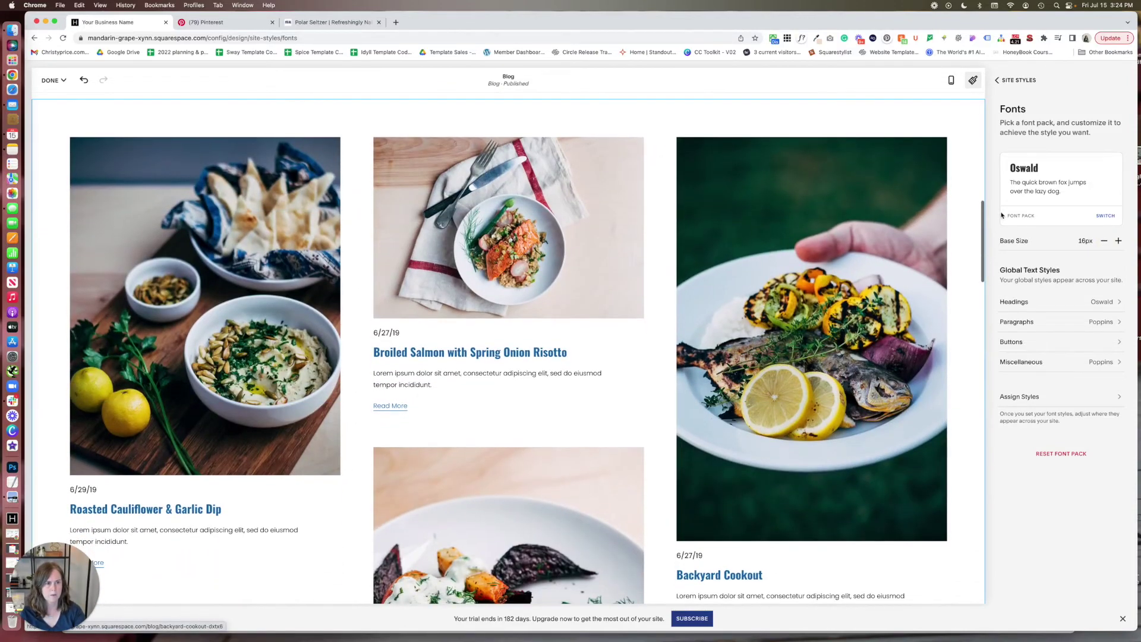
pyautogui.click(1104, 240)
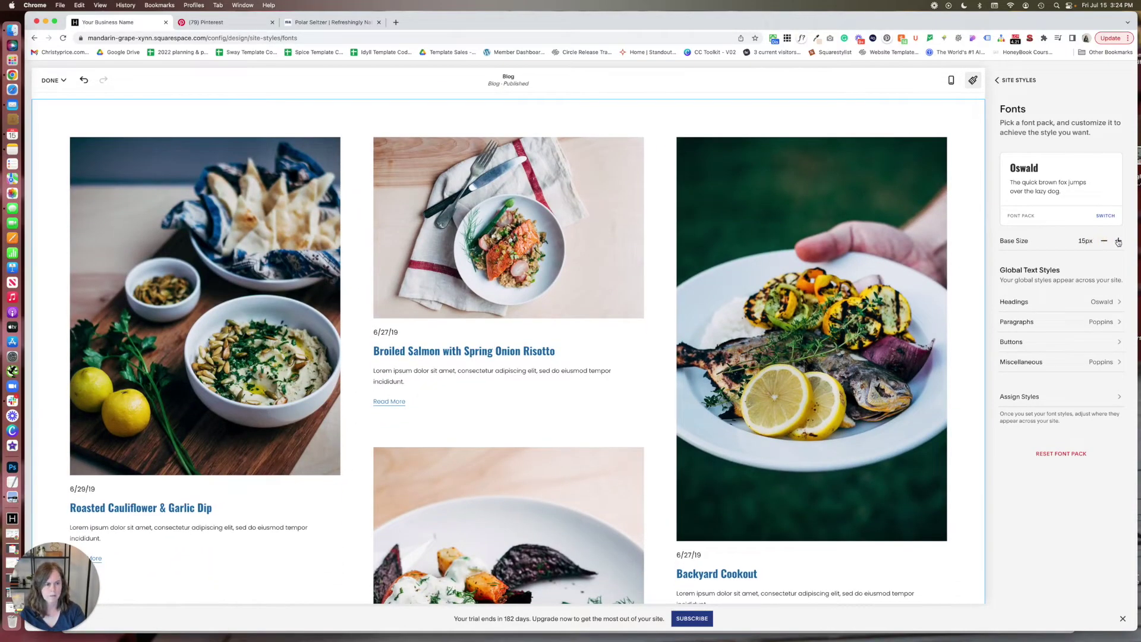
pyautogui.click(1118, 241)
pyautogui.click(1118, 241)
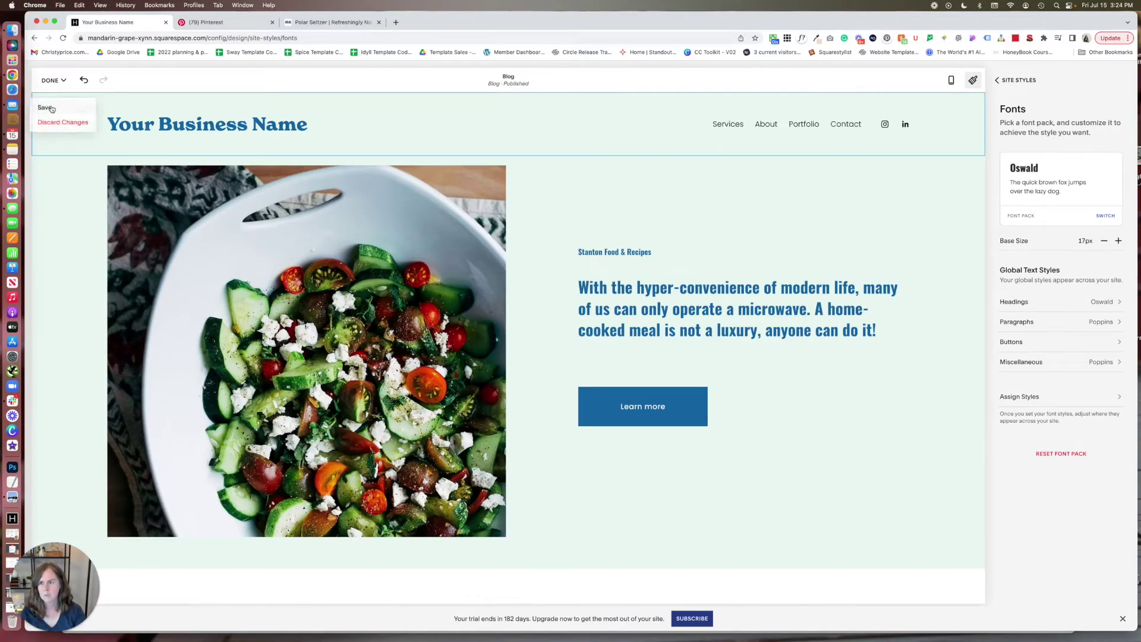
# Step: Save the font changes, re-enter edit mode on the homepage, and open Site Styles
pyautogui.click(84, 79)
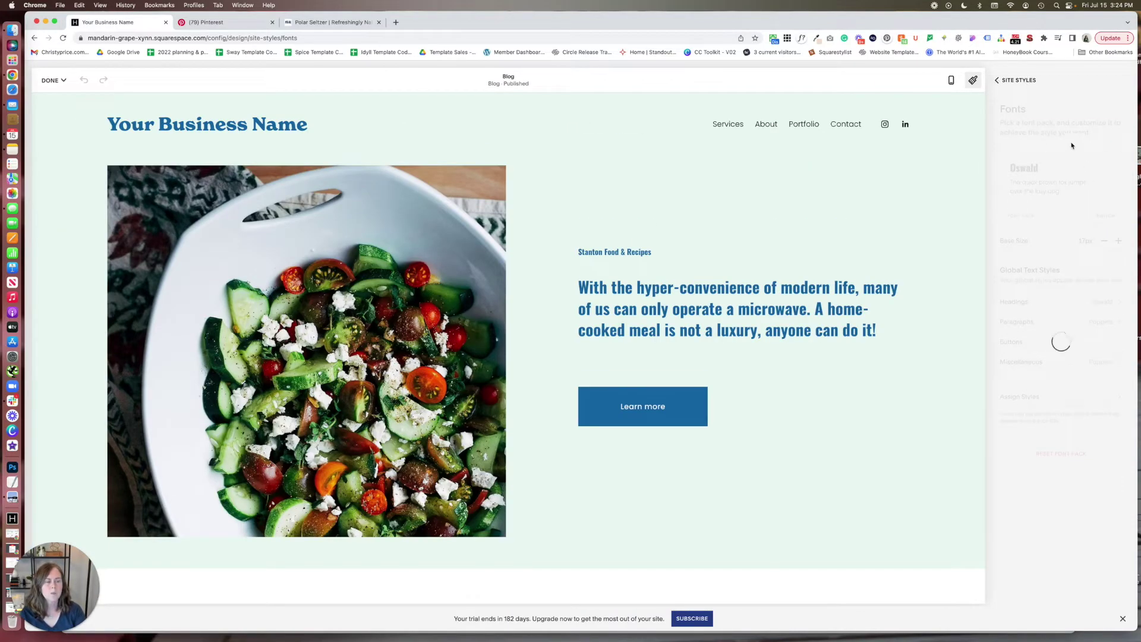
pyautogui.click(1024, 80)
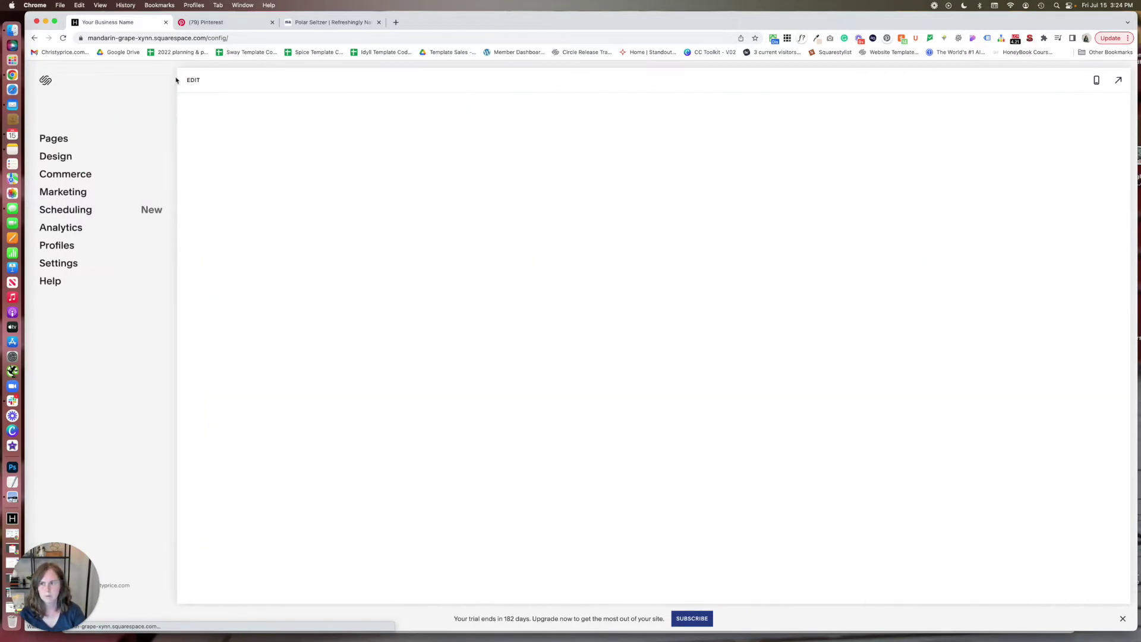
pyautogui.click(194, 80)
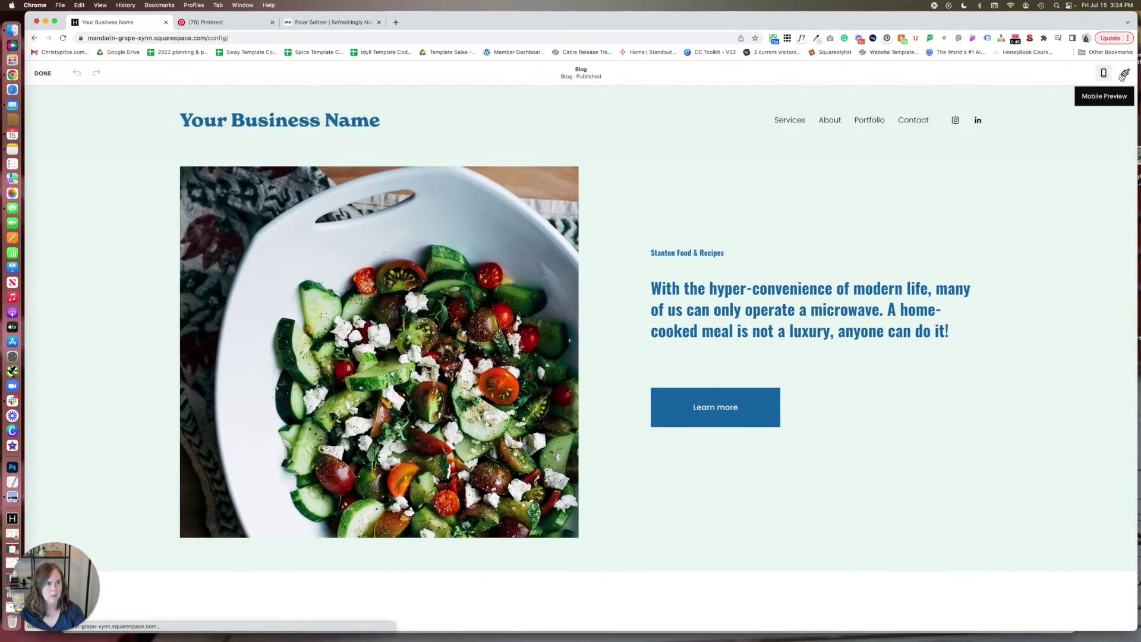
pyautogui.click(1122, 72)
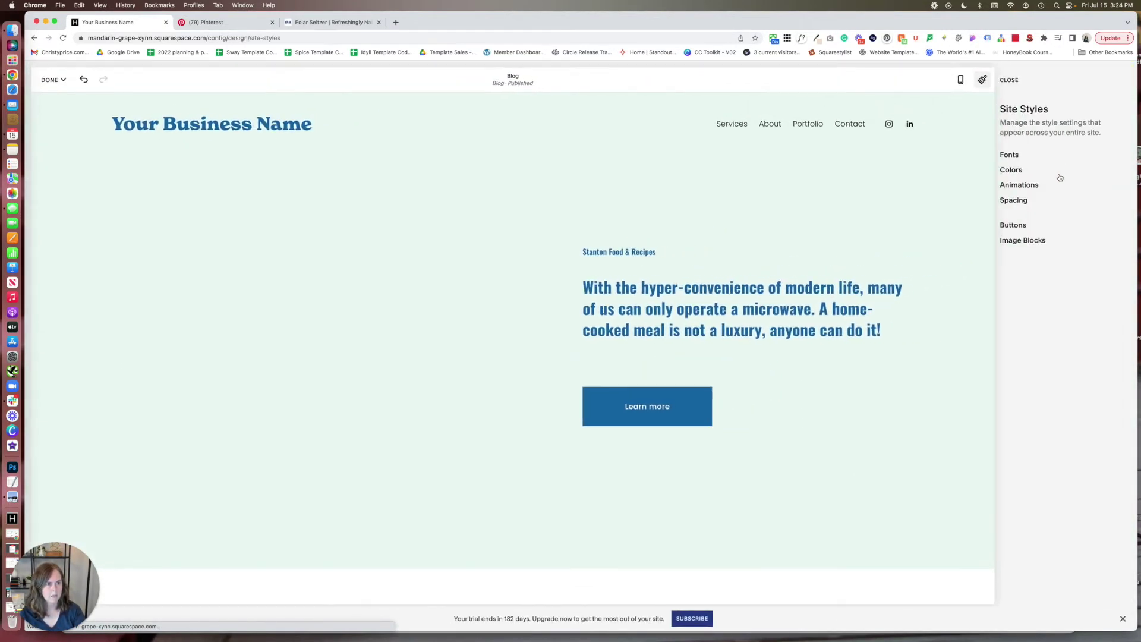
# Step: Open Fonts and review the Buttons and Miscellaneous text settings
pyautogui.click(1011, 160)
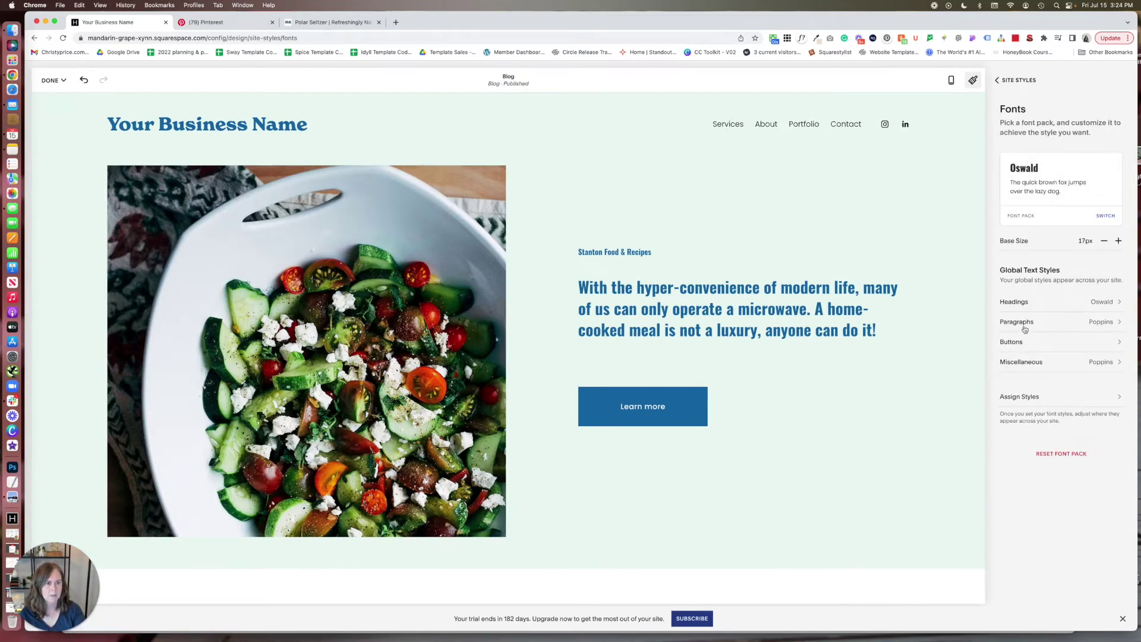
pyautogui.click(1012, 343)
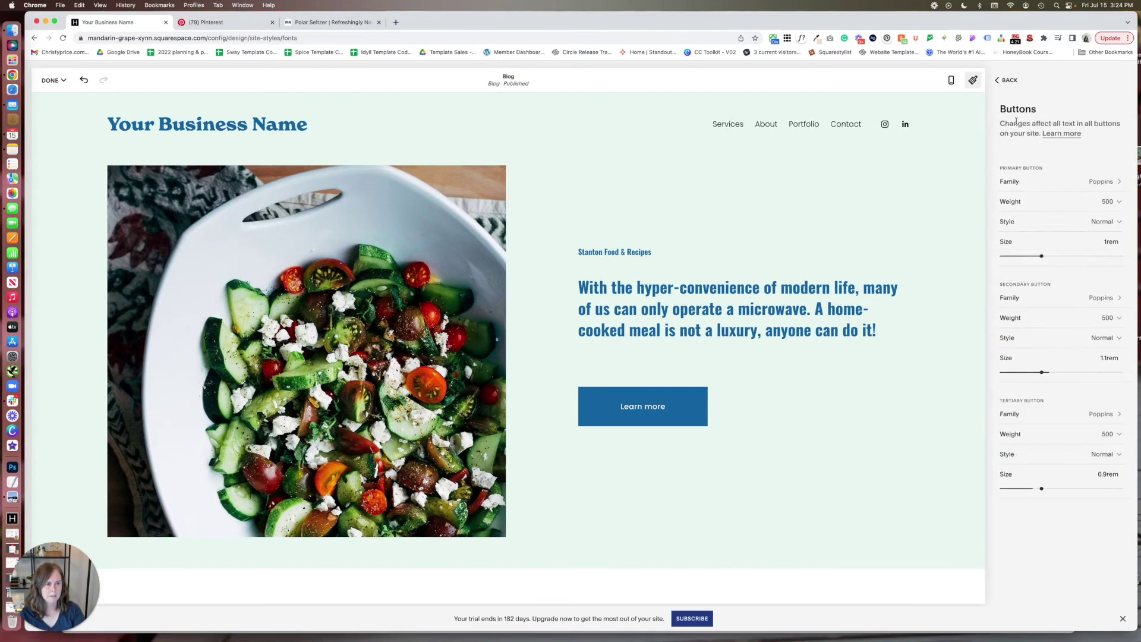
pyautogui.click(1007, 79)
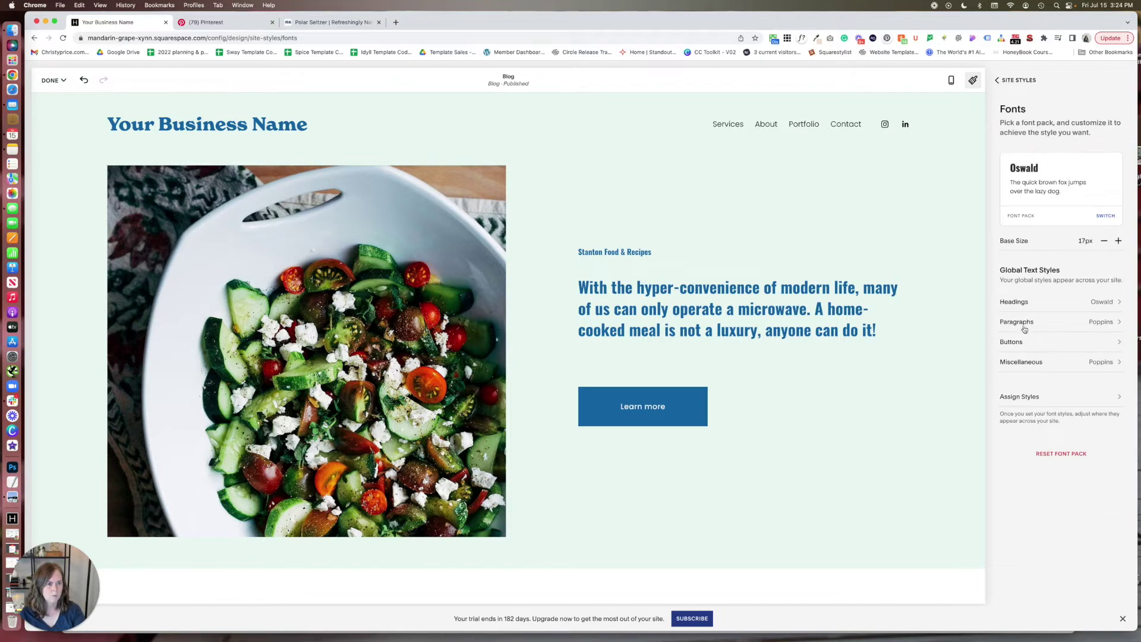
pyautogui.click(1022, 362)
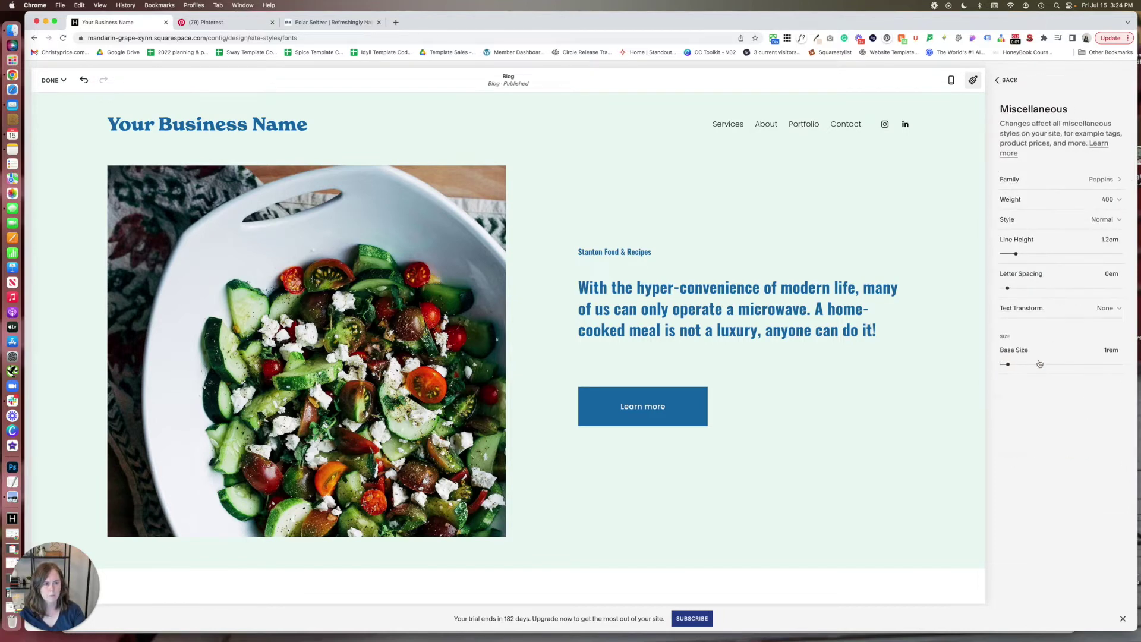
pyautogui.click(1005, 80)
# Step: Scan the Assign Styles list, then open the Site Navigation style settings
pyautogui.click(1027, 403)
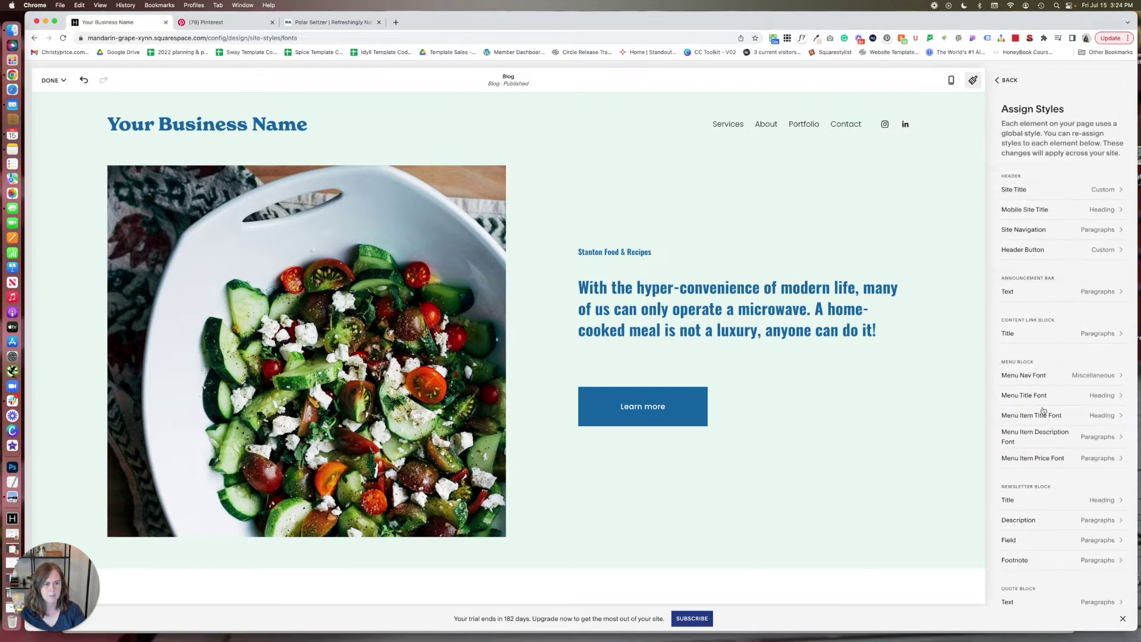
pyautogui.scroll(-5, 1067, 423)
pyautogui.scroll(-3, 1067, 422)
pyautogui.scroll(10, 1056, 357)
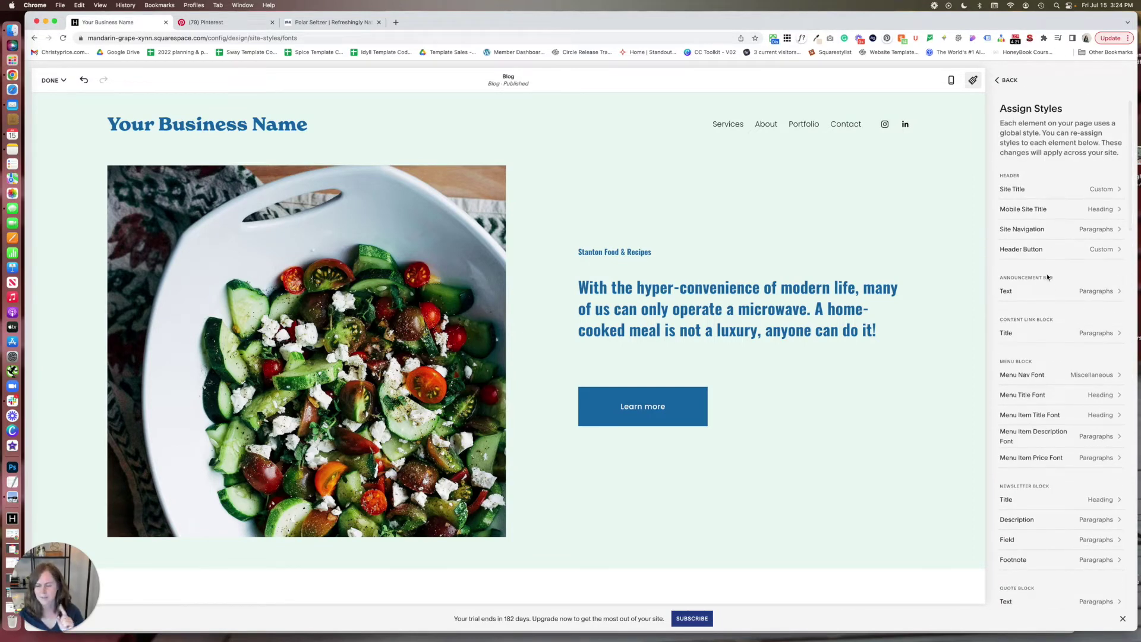
pyautogui.scroll(-1, 1058, 258)
pyautogui.scroll(-4, 1060, 257)
pyautogui.scroll(8, 1058, 249)
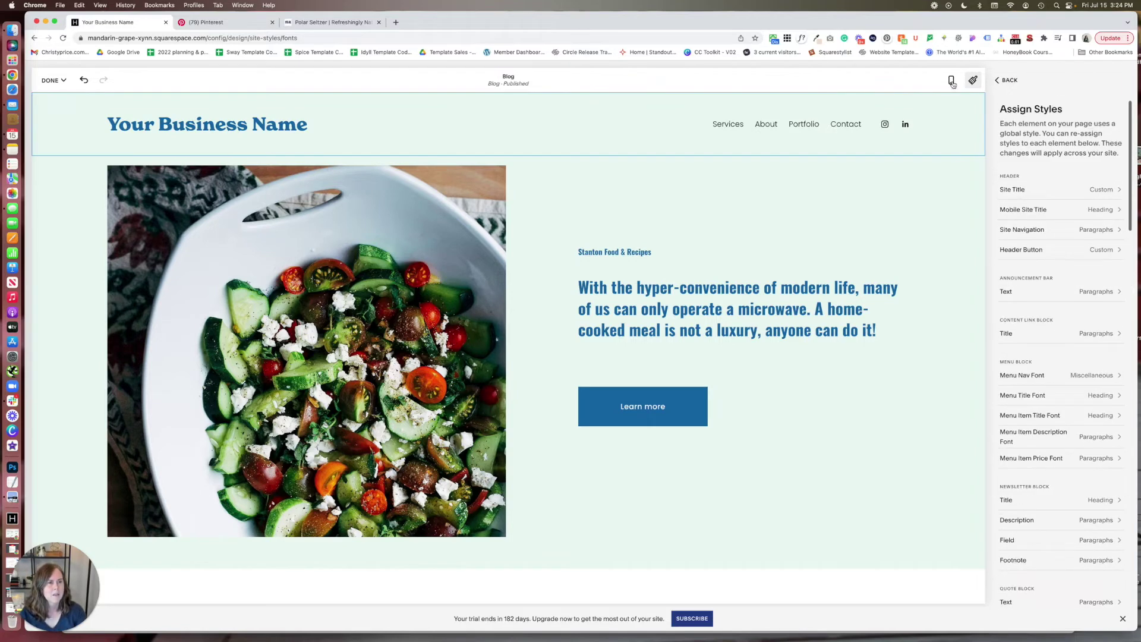
pyautogui.click(1018, 83)
pyautogui.click(1017, 82)
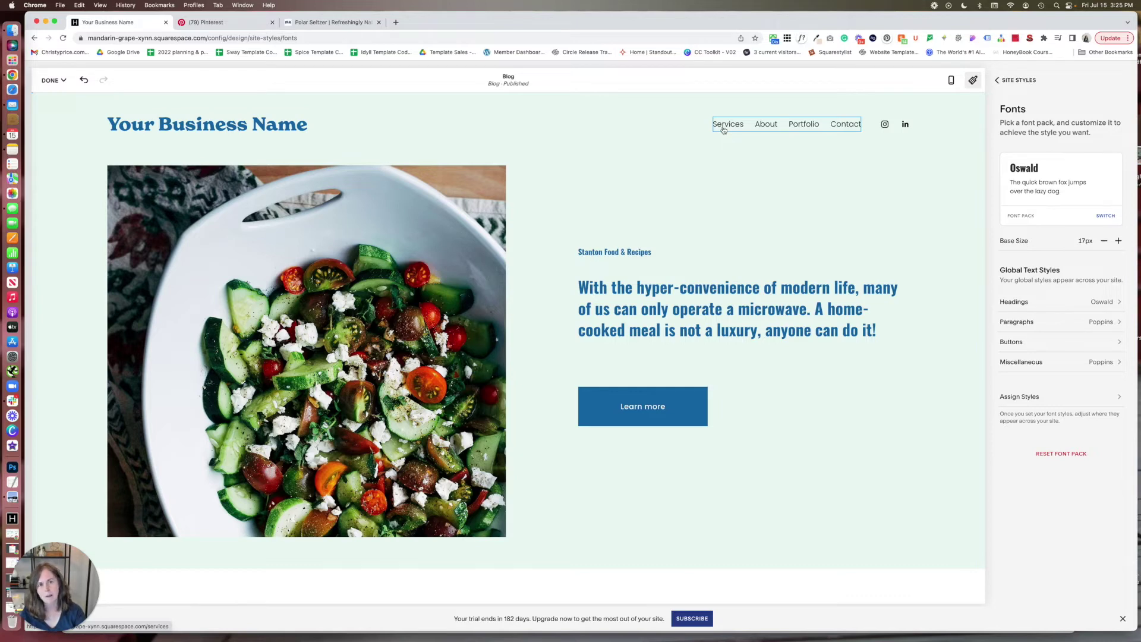
pyautogui.click(723, 129)
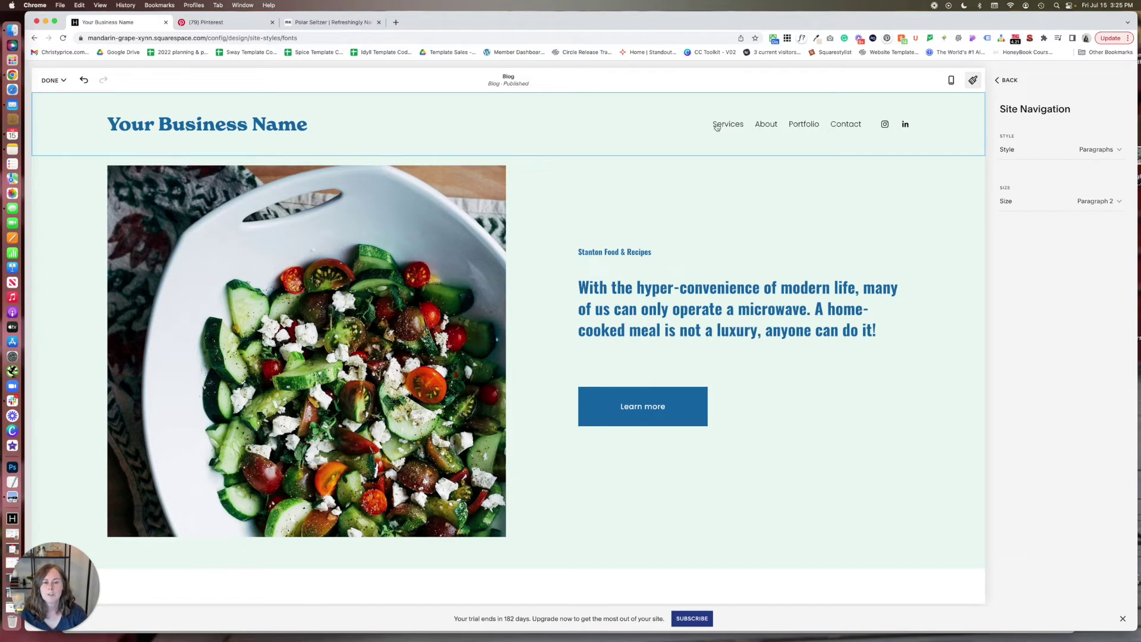
# Step: Select the header and bring up the navigation links' style options, currently Paragraph 2
pyautogui.click(857, 134)
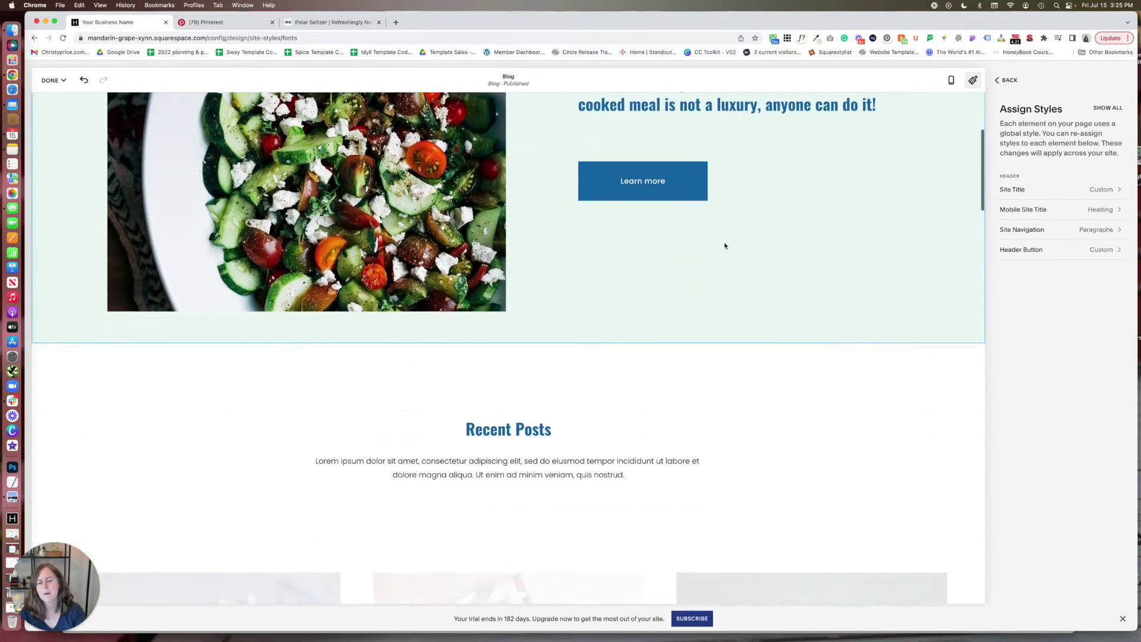
pyautogui.scroll(4, 581, 448)
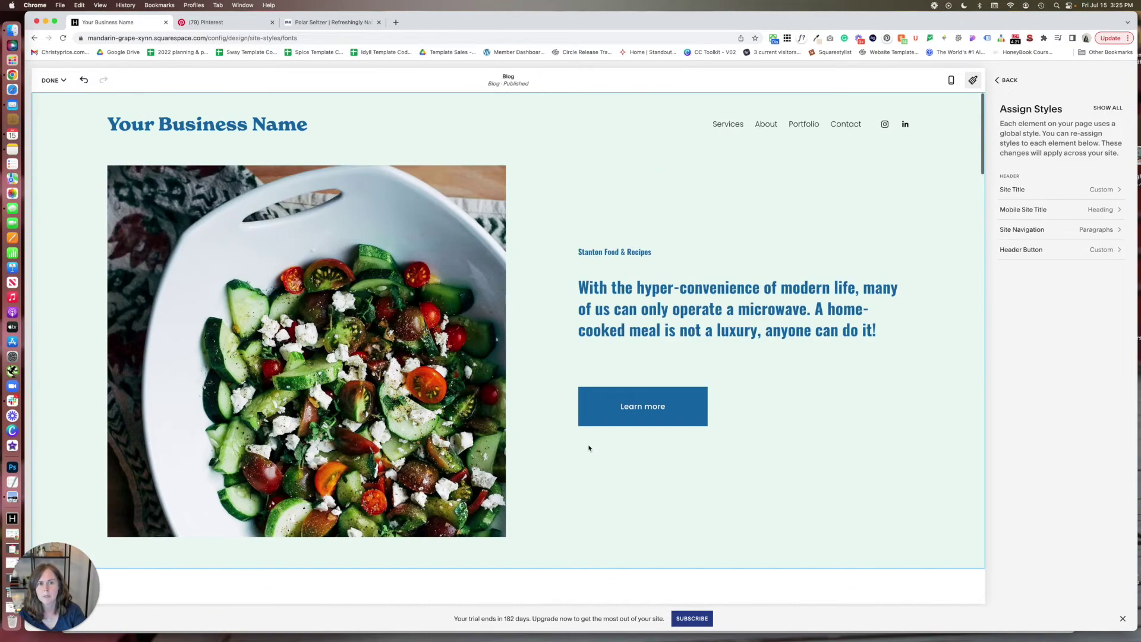
pyautogui.click(730, 126)
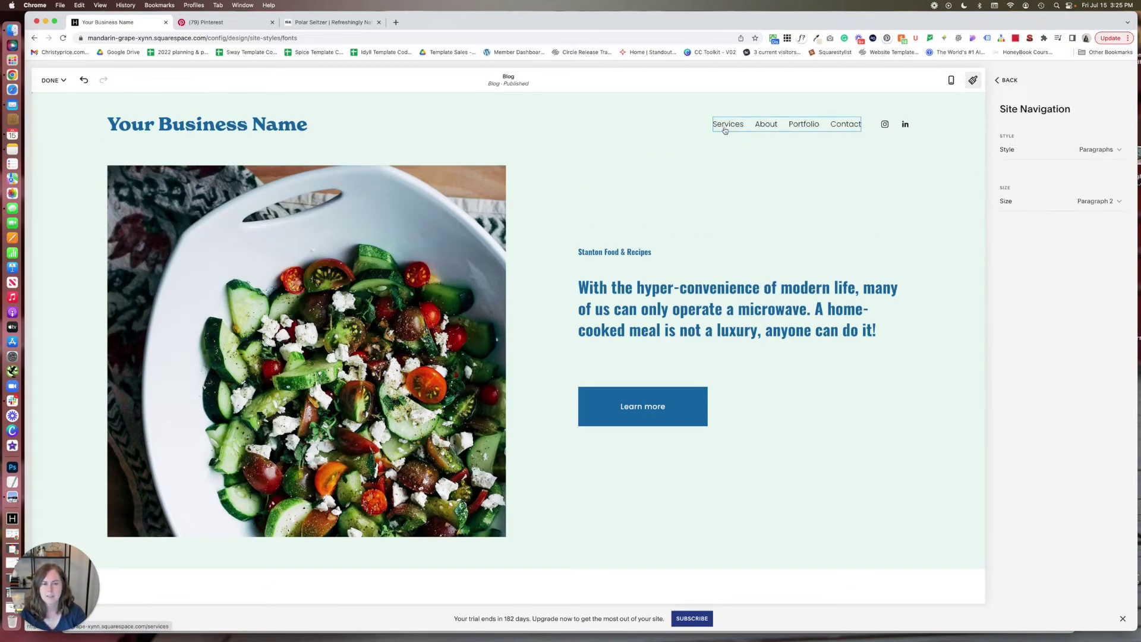
# Step: Switch navigation to a Custom style: Uppercase, slightly increased letter spacing, weight 400
pyautogui.click(1101, 151)
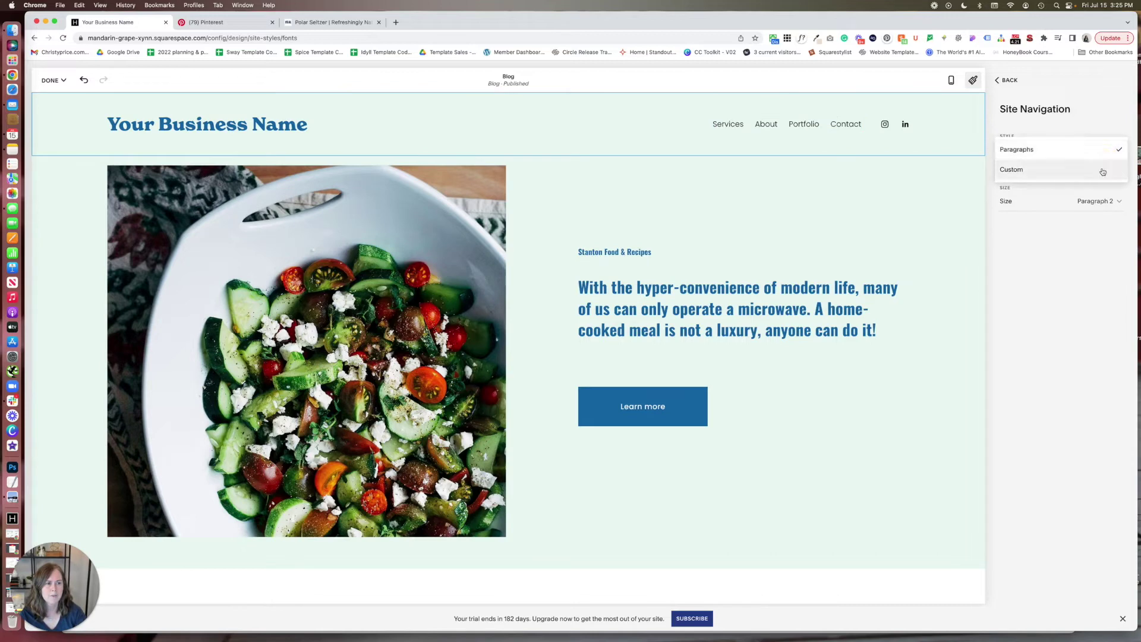
pyautogui.click(1103, 172)
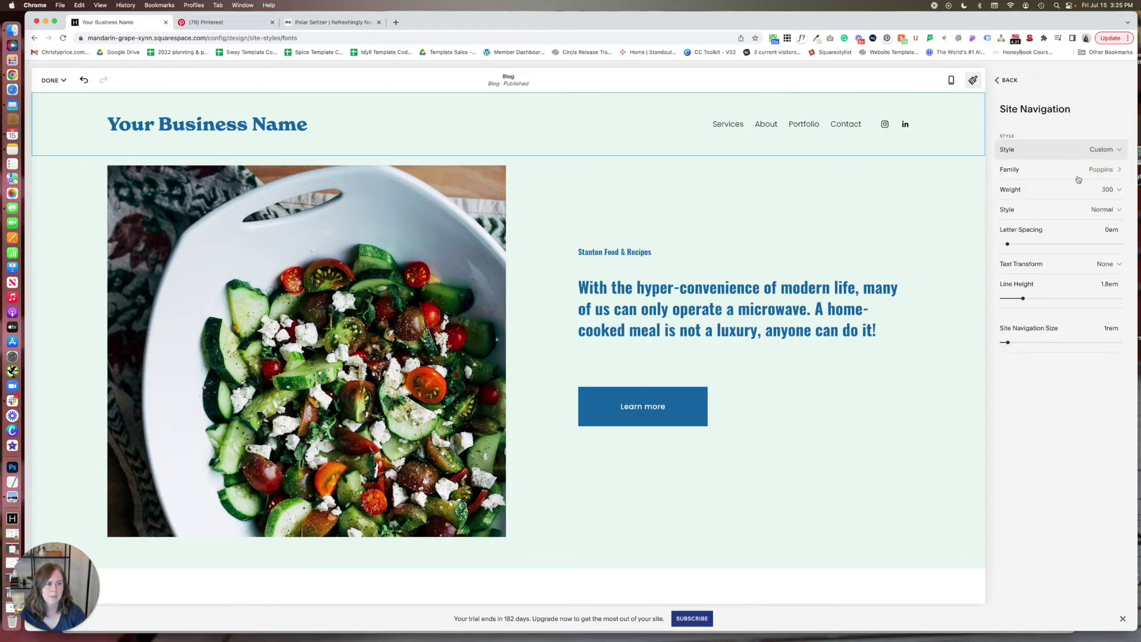
pyautogui.click(1019, 265)
pyautogui.click(1019, 281)
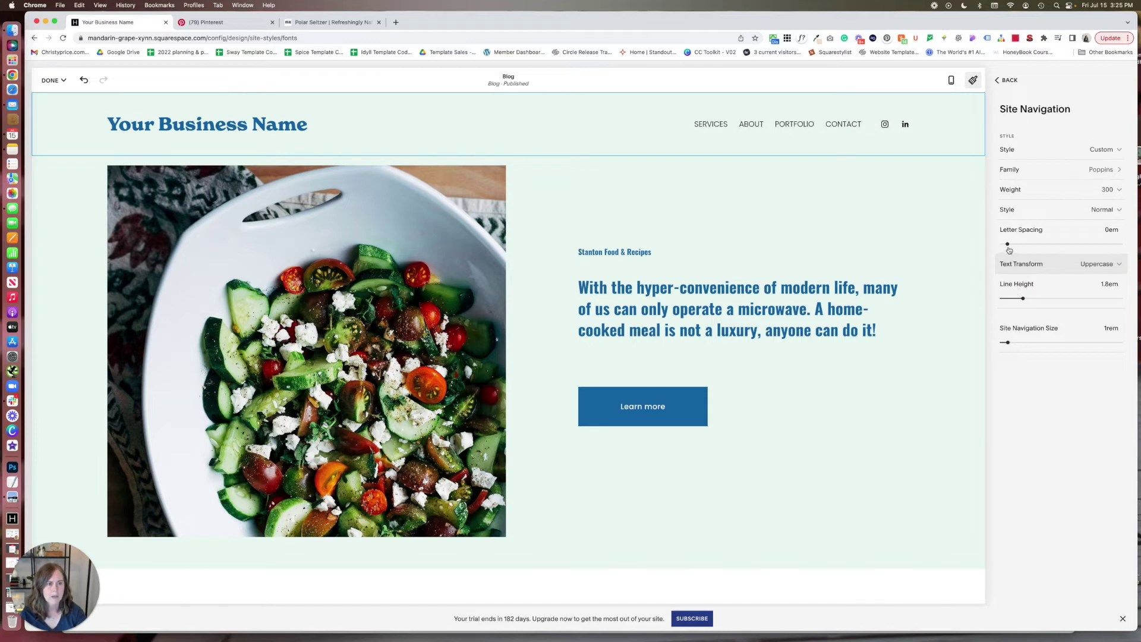
pyautogui.moveTo(1008, 244); pyautogui.dragTo(1010, 244)
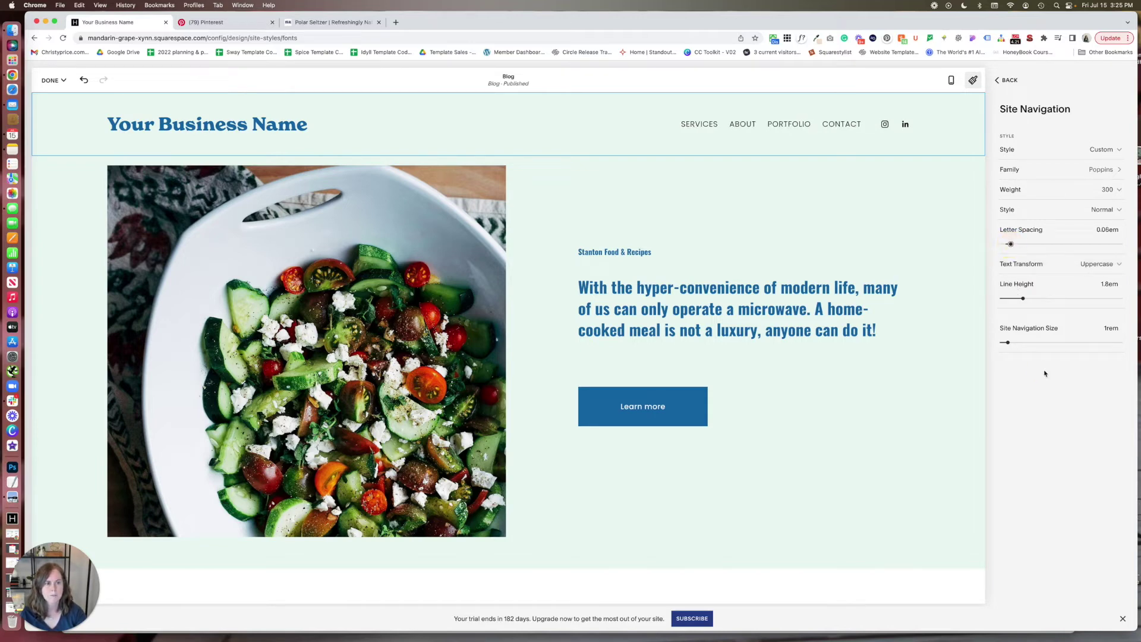
pyautogui.click(1019, 189)
pyautogui.click(1023, 208)
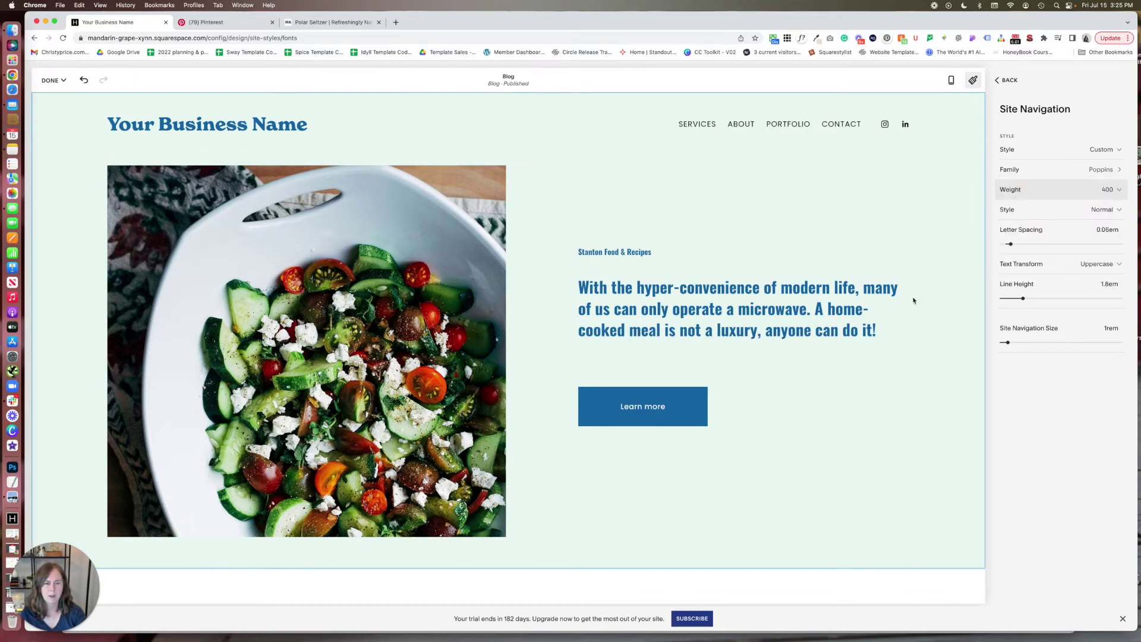
pyautogui.scroll(-5, 777, 334)
pyautogui.scroll(5, 777, 338)
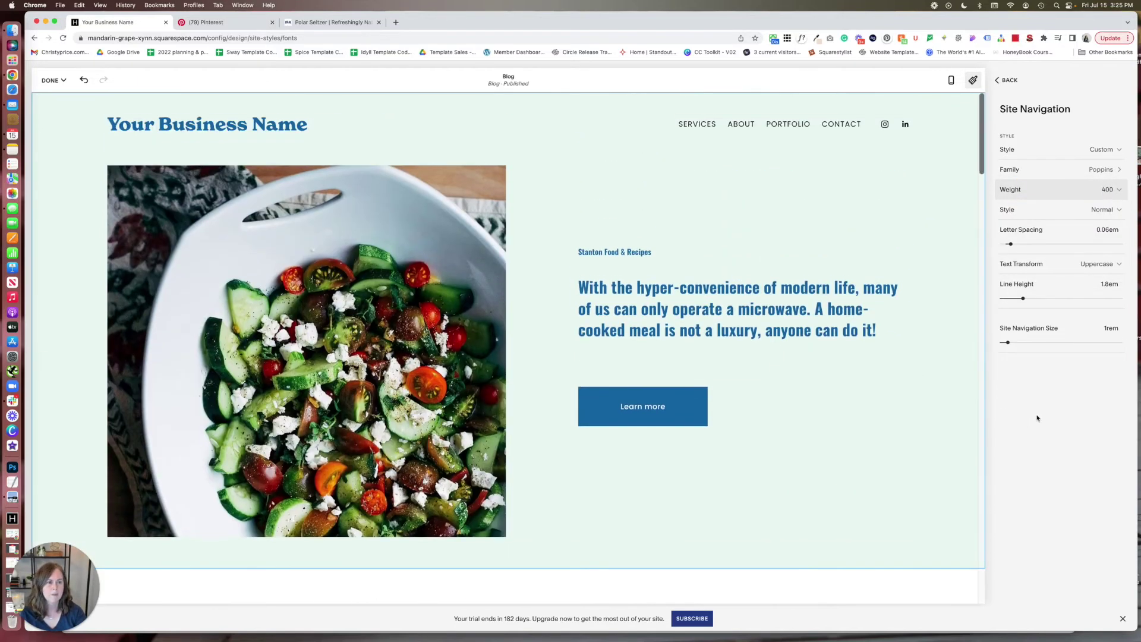
pyautogui.click(1008, 79)
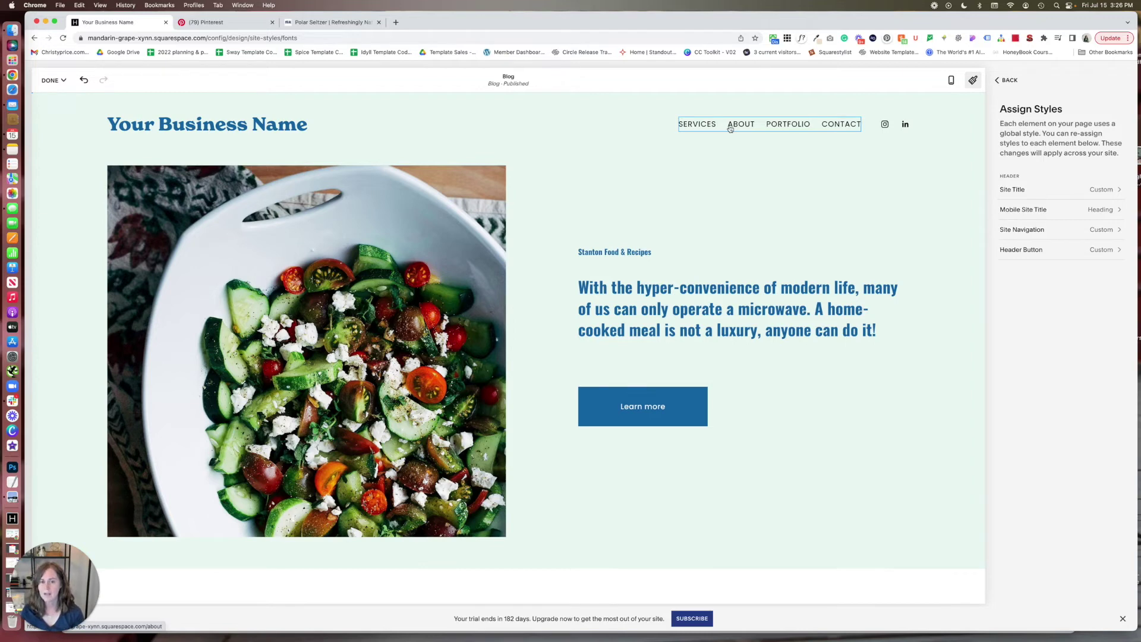
# Step: Review the Oswald 700 heading font settings, then go to the Pinterest 'website fonts' results
pyautogui.click(1006, 80)
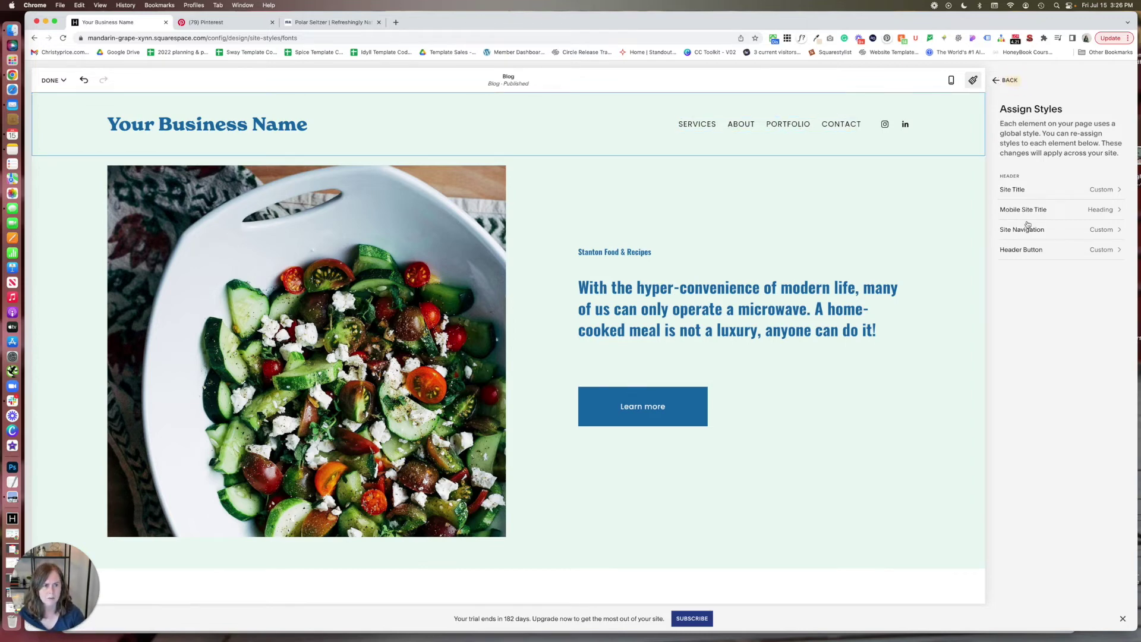
pyautogui.click(1027, 303)
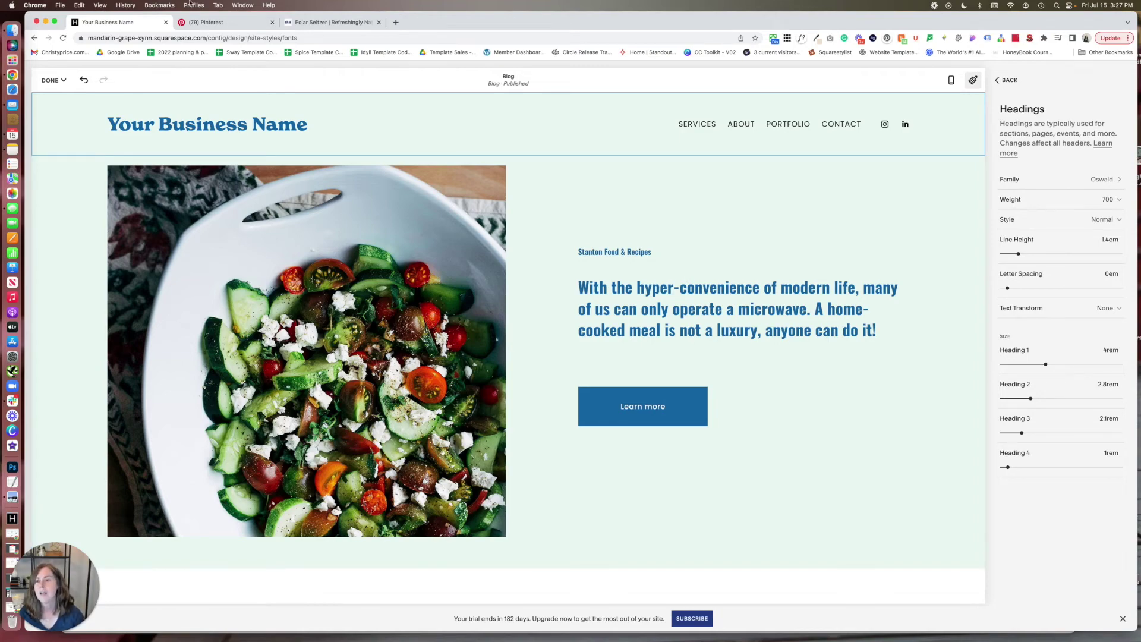
pyautogui.click(202, 24)
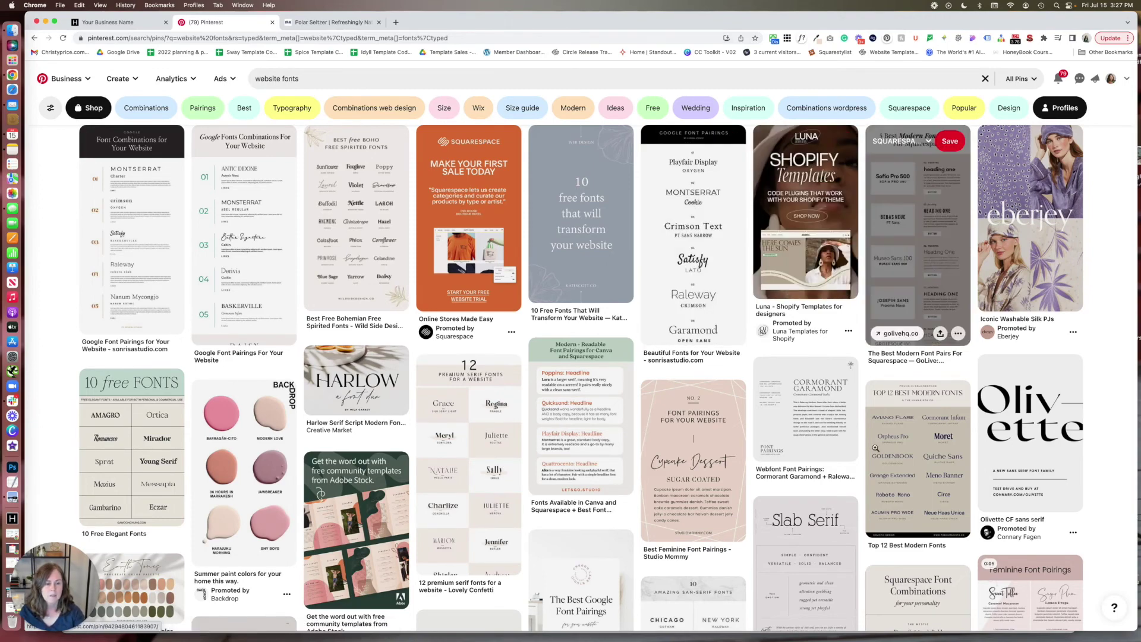
# Step: Browse the 'website fonts' pins for font-pairing ideas, then move to the Polar Seltzer site
pyautogui.scroll(-1, 875, 447)
pyautogui.scroll(-5, 875, 447)
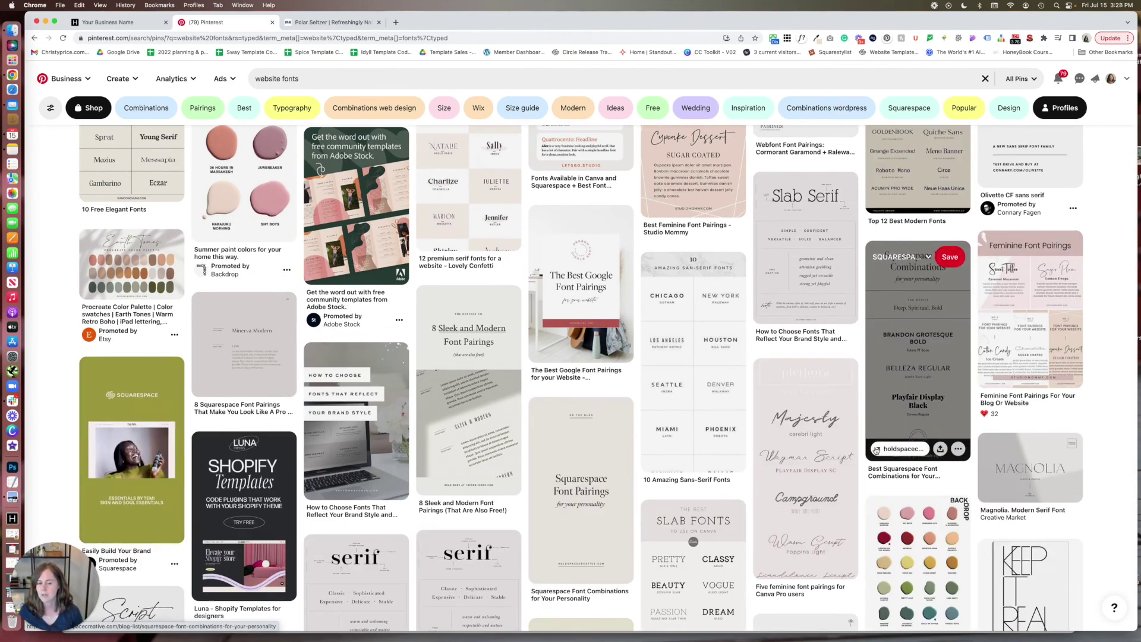
pyautogui.scroll(-5, 676, 306)
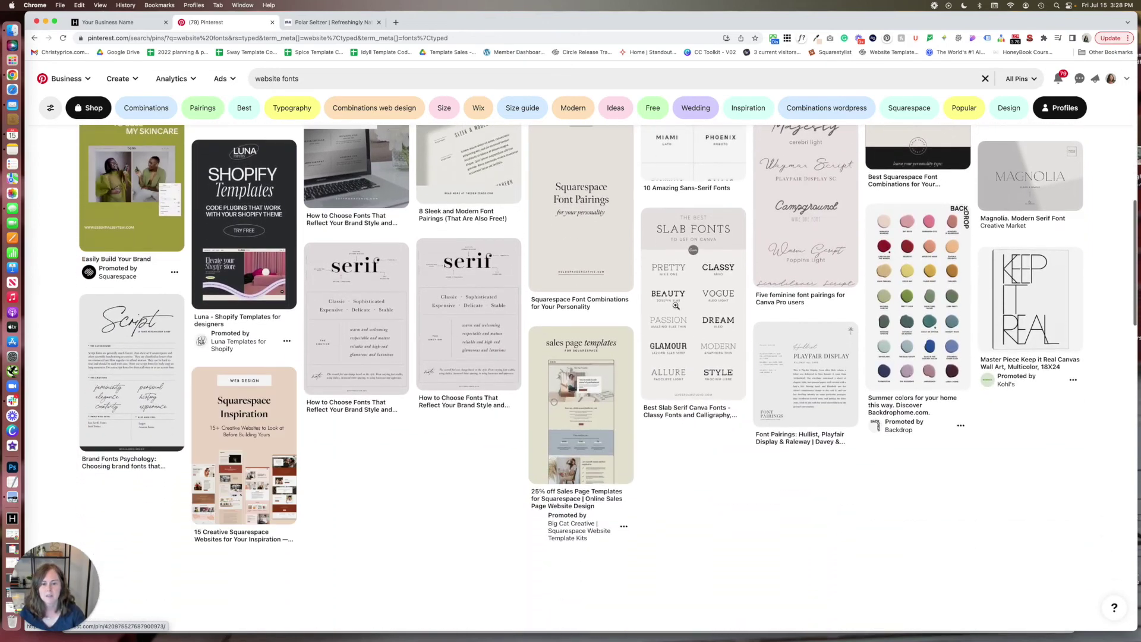
pyautogui.moveTo(661, 293)
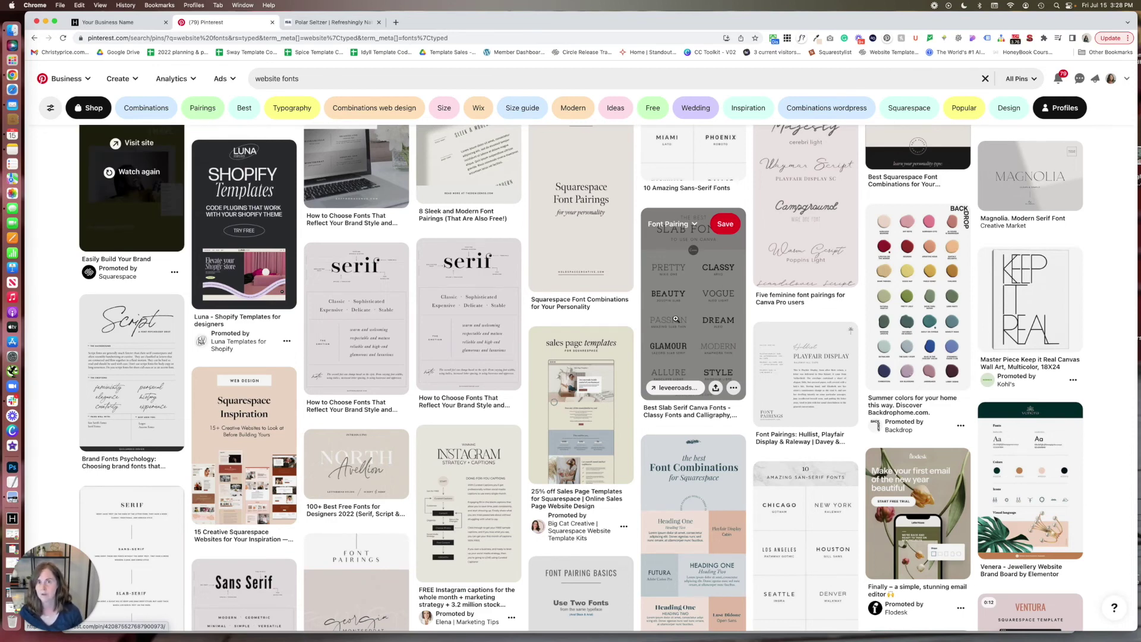
pyautogui.click(344, 22)
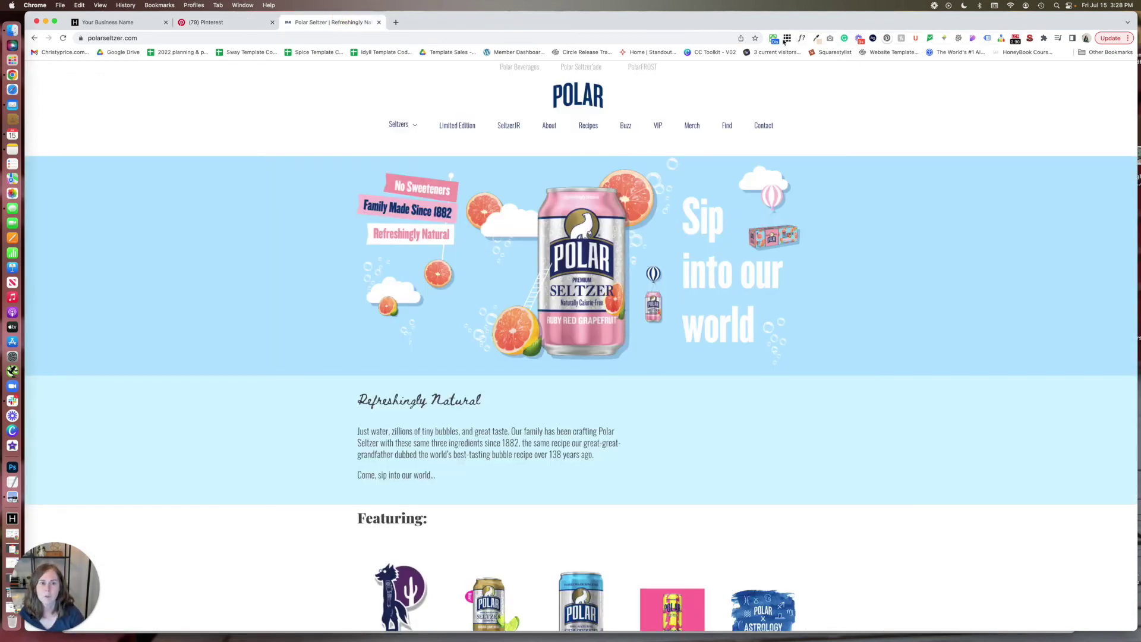
# Step: Use WhatFont to identify Polar Seltzer's fonts: Oswald, Playfair Display and Beth Ellen
pyautogui.click(802, 38)
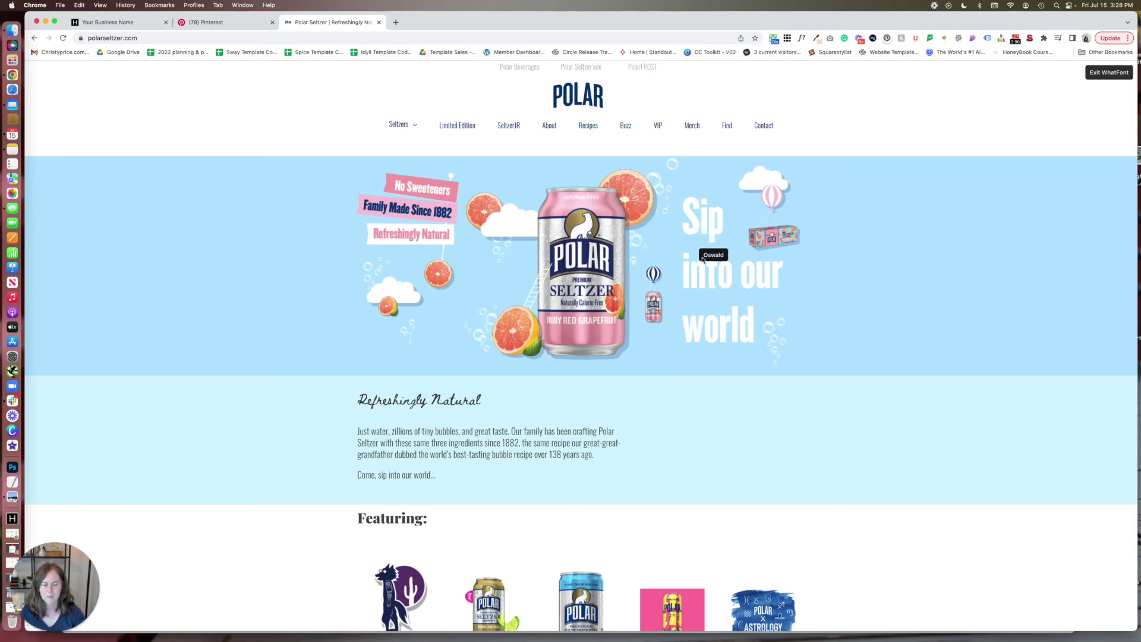
pyautogui.moveTo(703, 258)
pyautogui.mouseDown()
pyautogui.moveTo(743, 255)
pyautogui.moveTo(714, 256)
pyautogui.moveTo(779, 291)
pyautogui.moveTo(704, 239)
pyautogui.mouseUp()
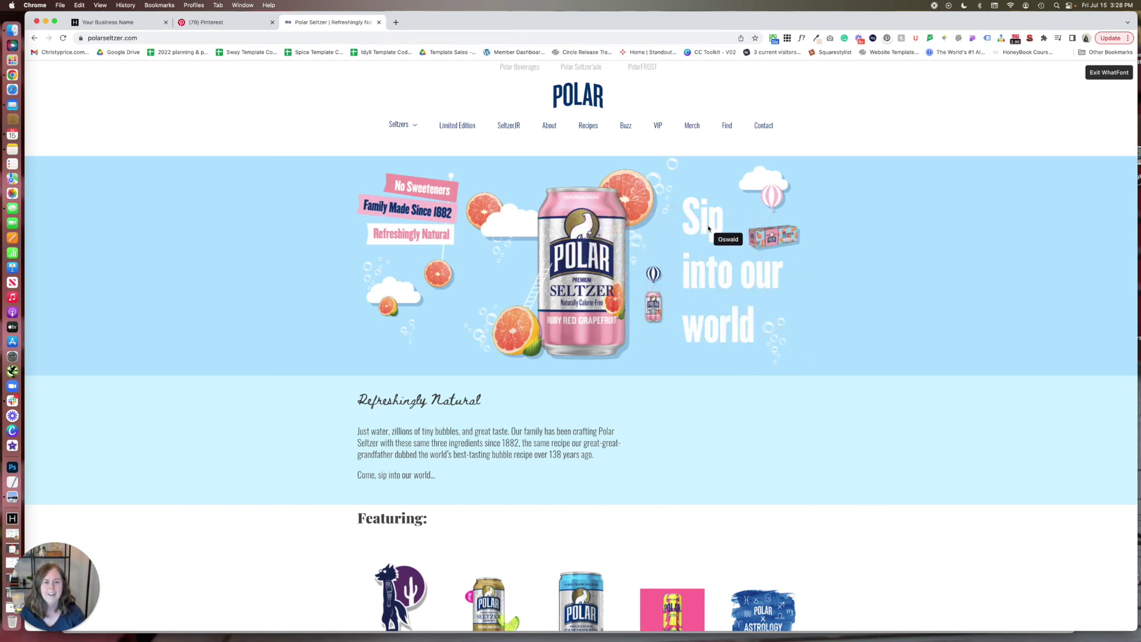
pyautogui.moveTo(692, 227); pyautogui.dragTo(833, 315)
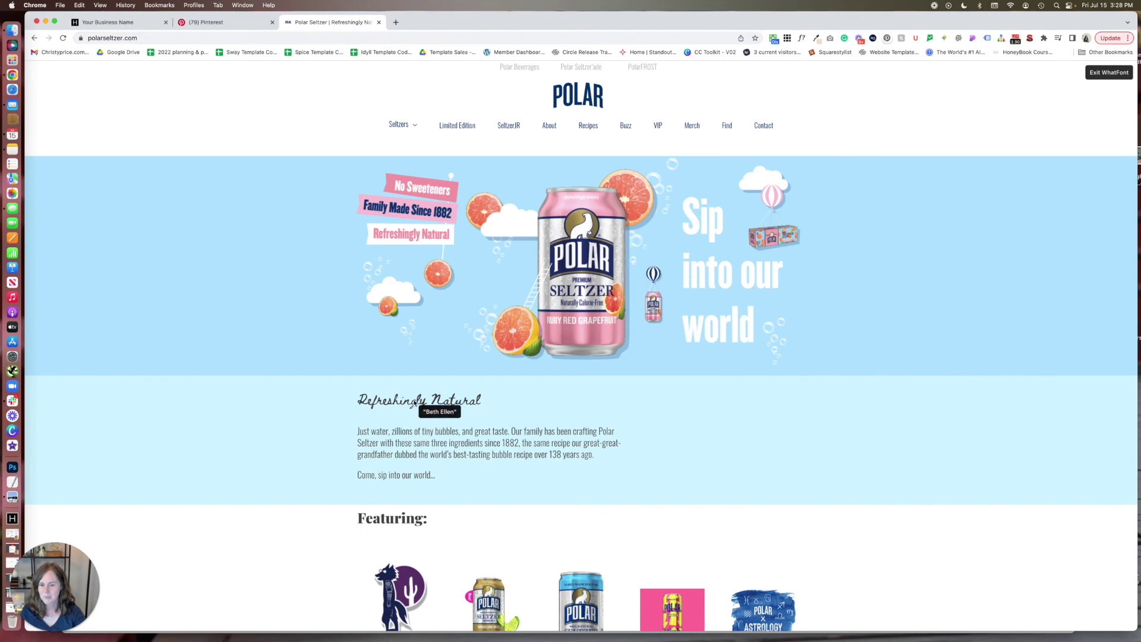
pyautogui.scroll(-5, 418, 515)
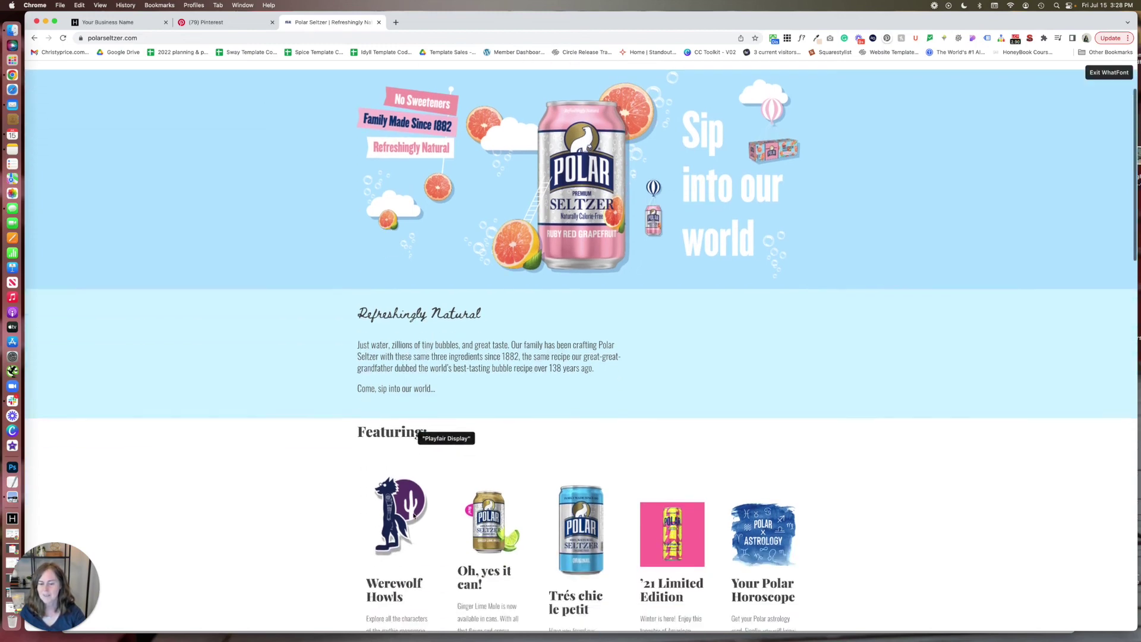
pyautogui.scroll(-1, 419, 515)
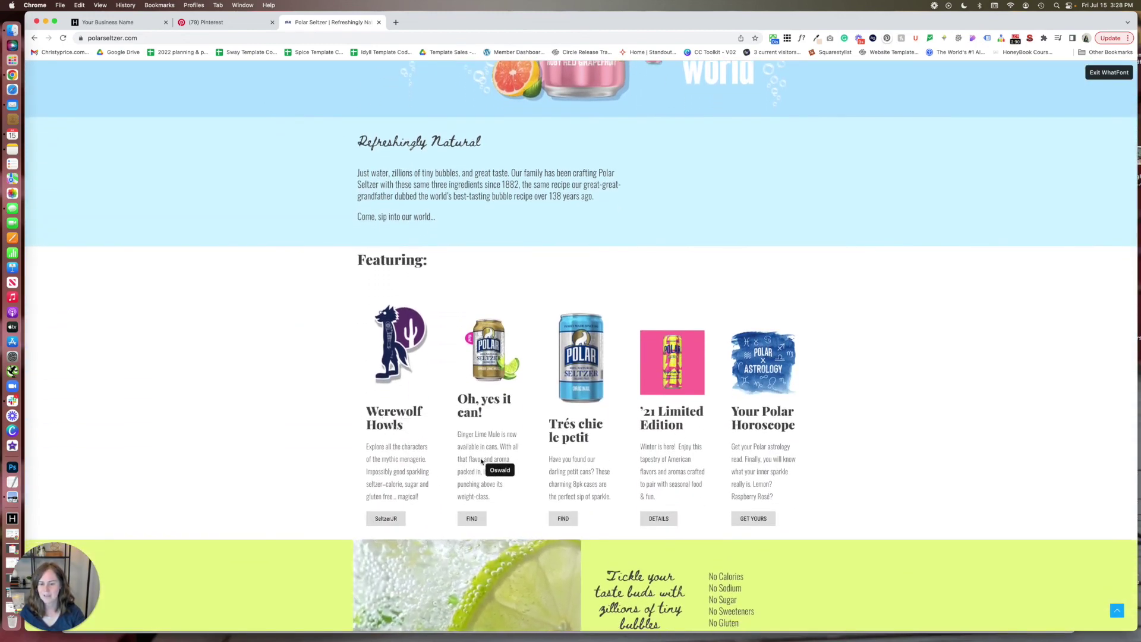
pyautogui.scroll(-4, 577, 463)
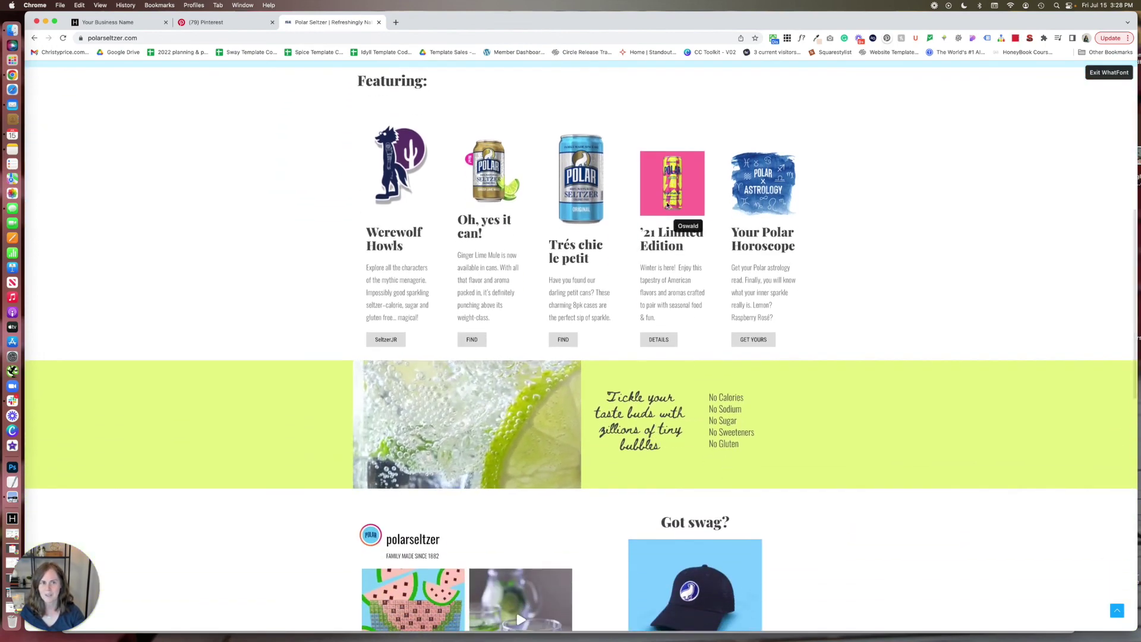
pyautogui.scroll(1, 678, 226)
pyautogui.scroll(4, 678, 226)
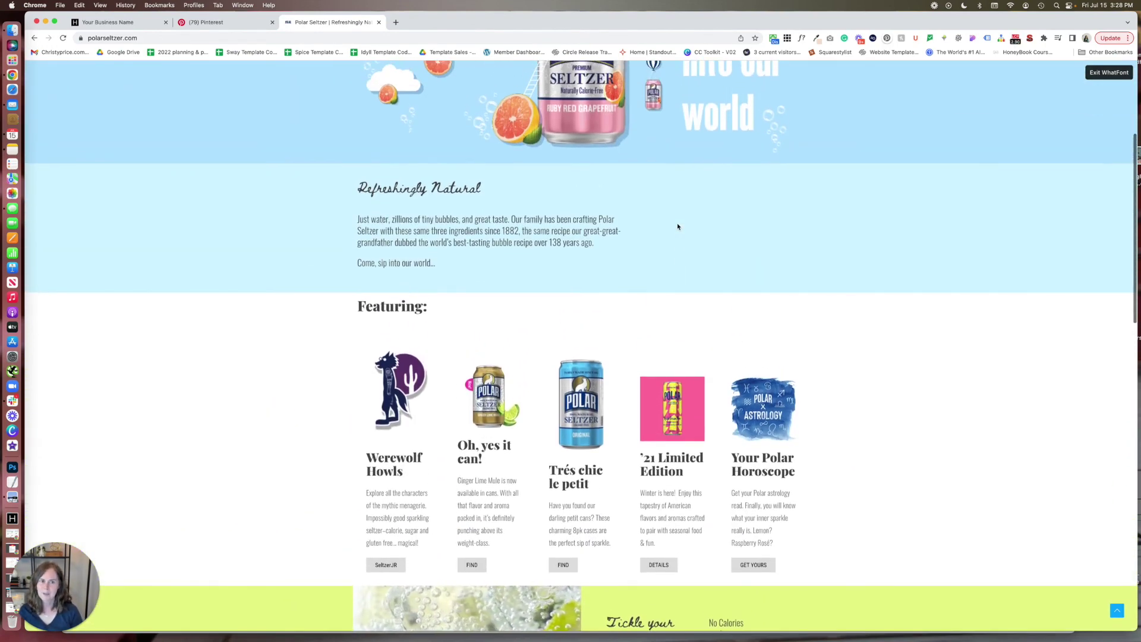